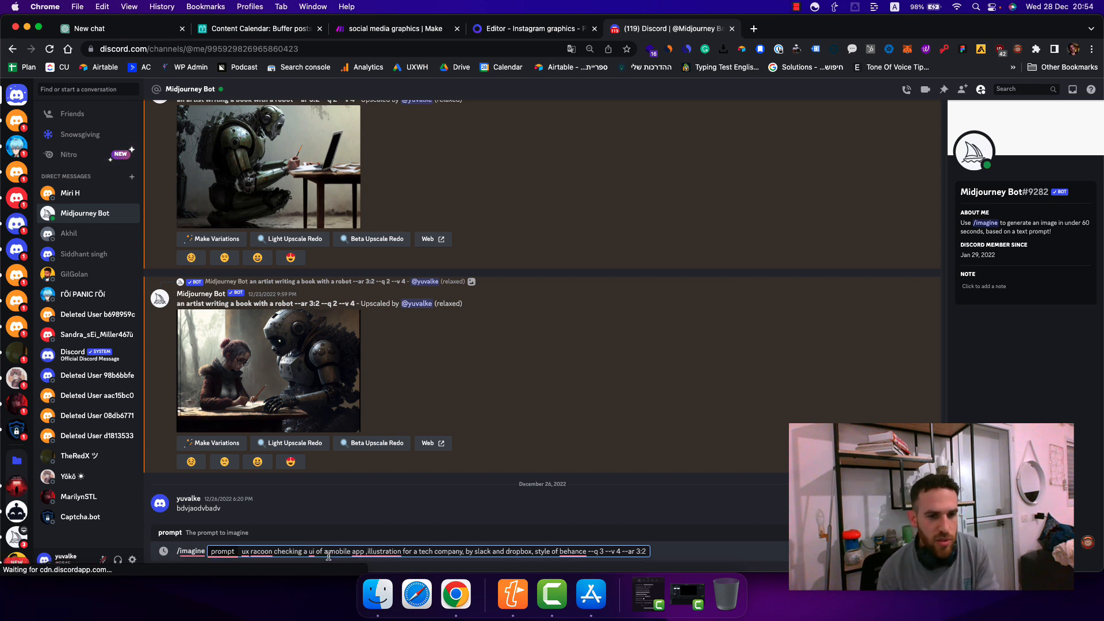
# Step: Replace "checking a ui of a mobile app" in the imagine prompt with "eat an ice cream on the beach" and submit it
pyautogui.doubleClick(281, 553)
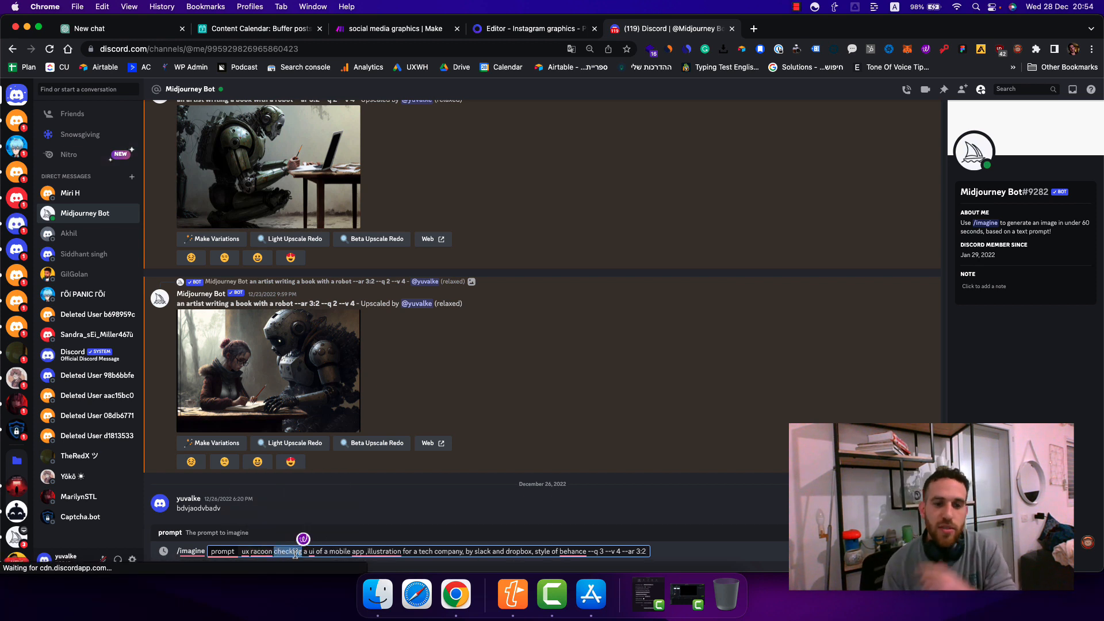
pyautogui.moveTo(295, 553); pyautogui.dragTo(364, 554)
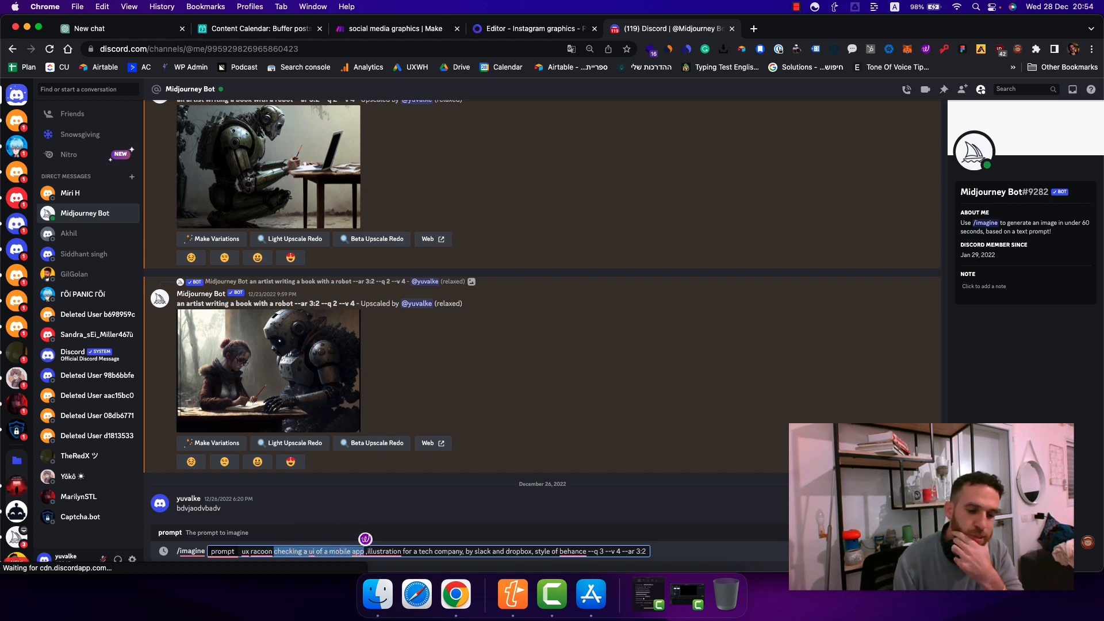
pyautogui.press('BackSpace')
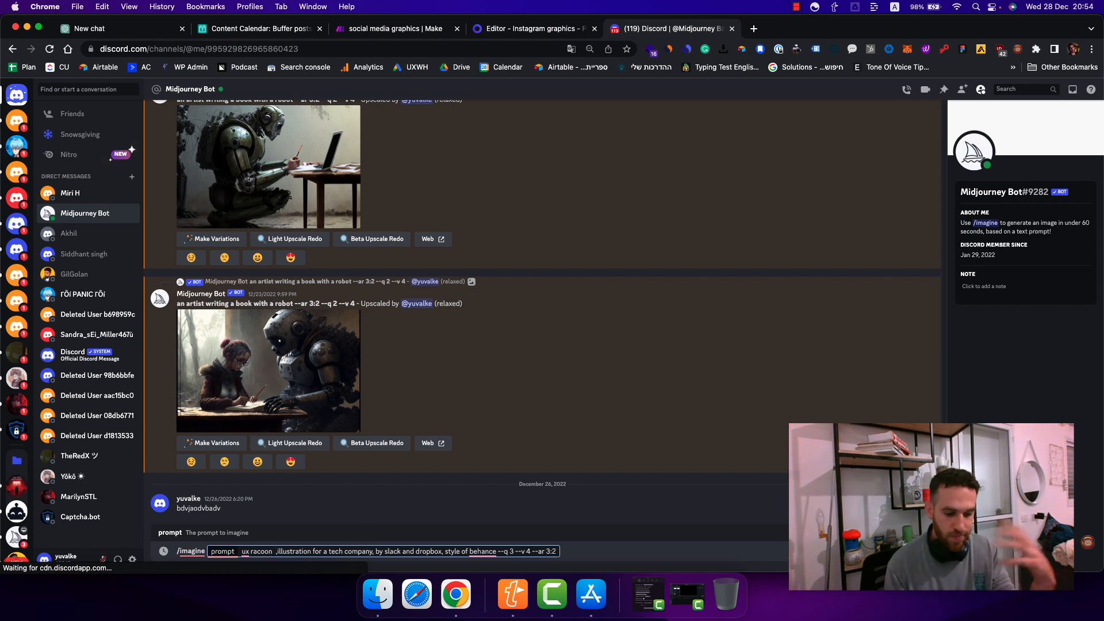
pyautogui.write('eat an icea')
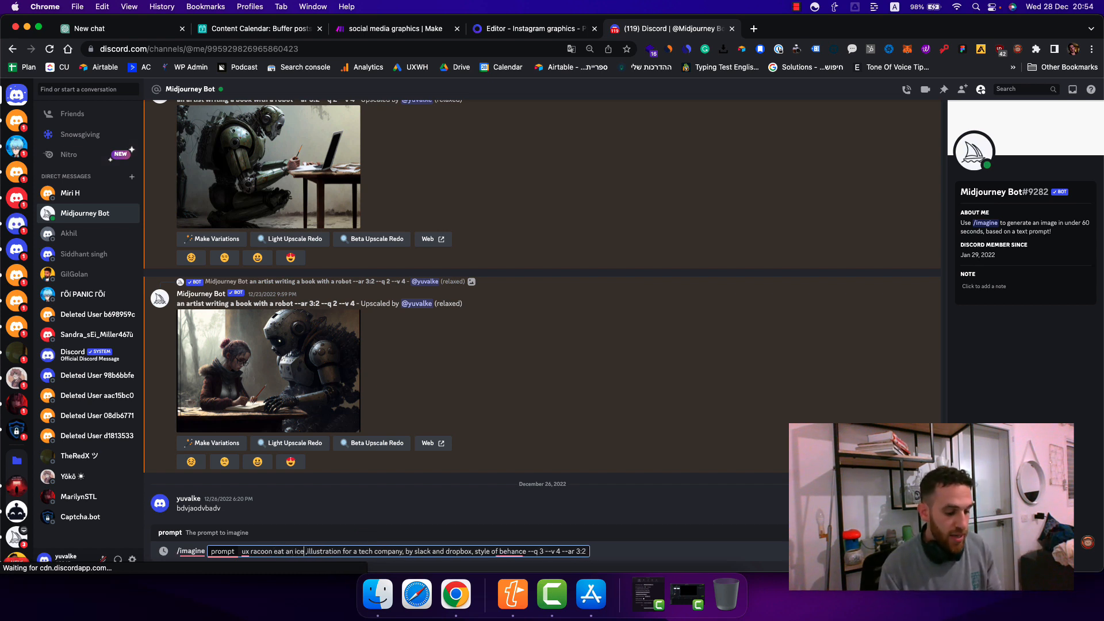
pyautogui.press('BackSpace')
pyautogui.write('crea')
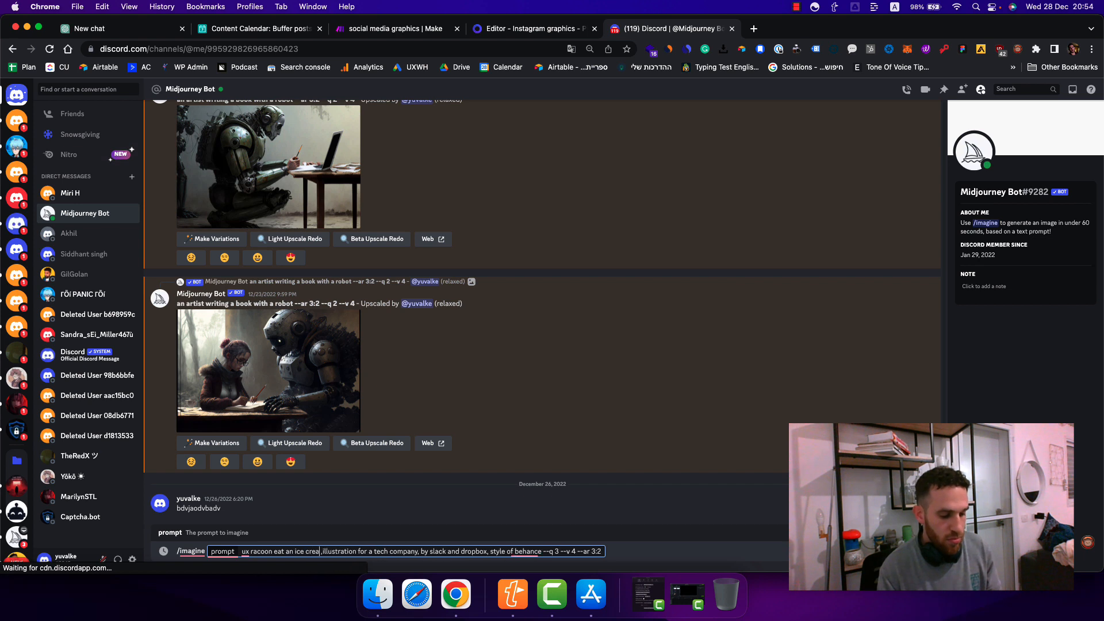
pyautogui.write('m')
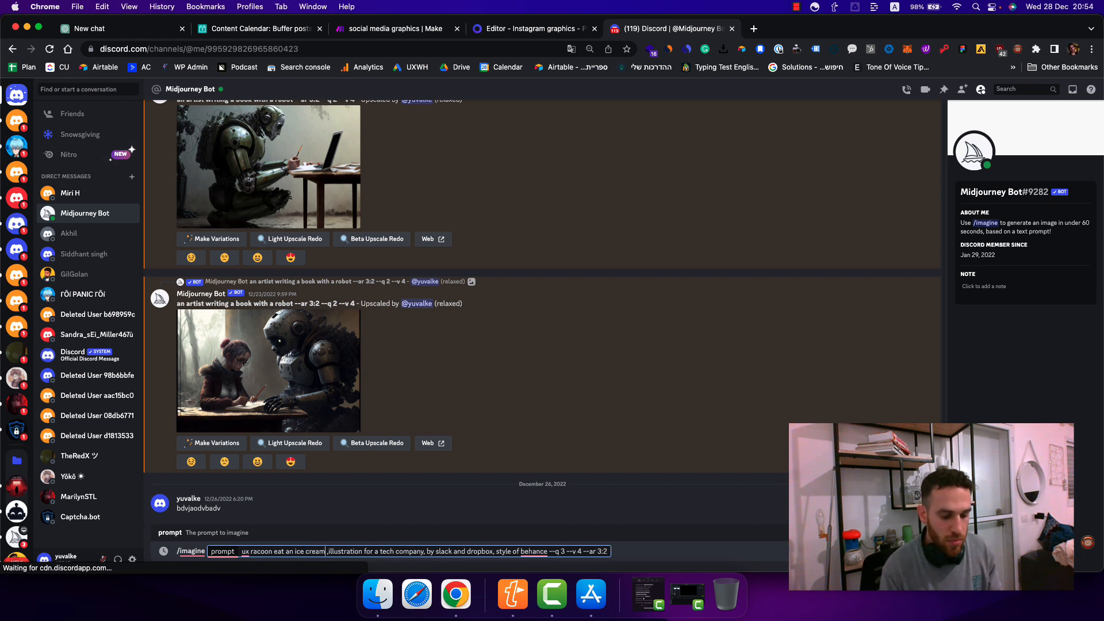
pyautogui.write(' on the beach')
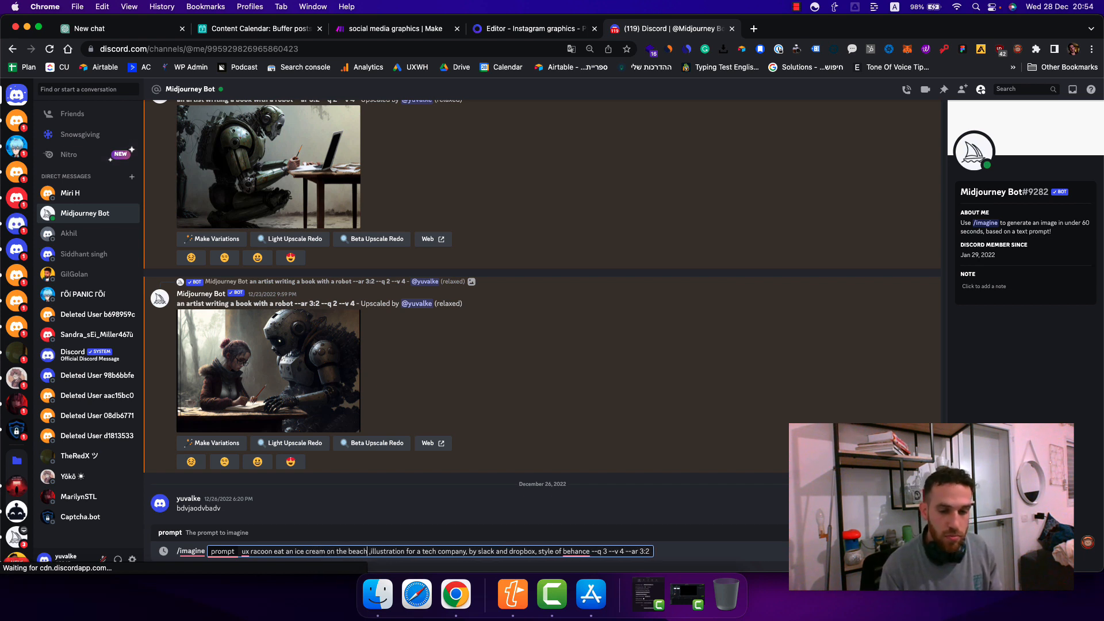
pyautogui.press('Return')
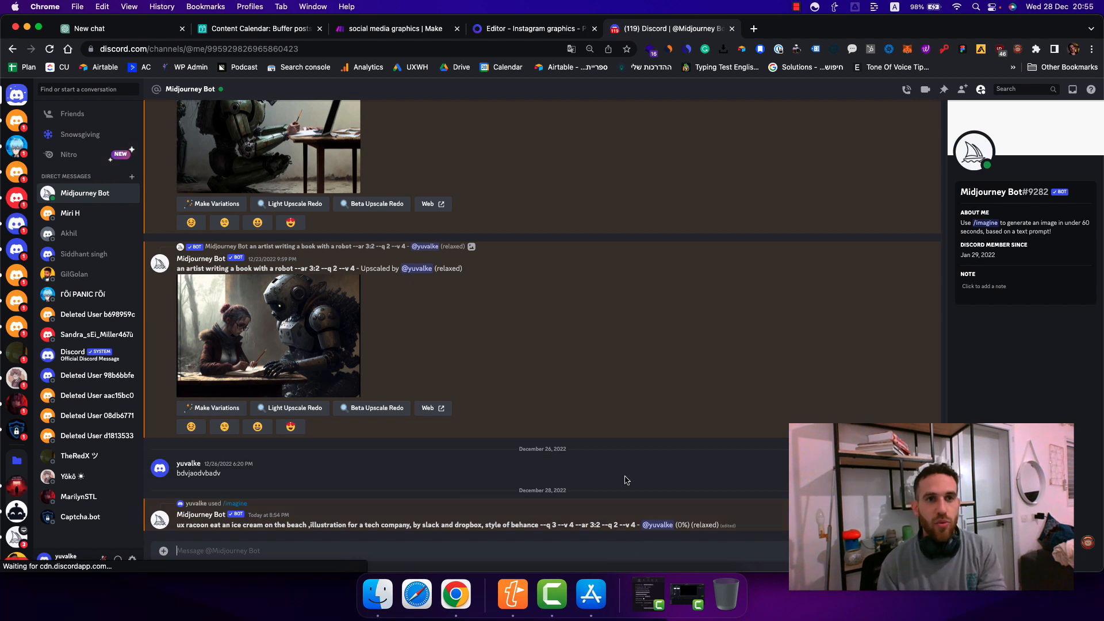
# Step: Copy the revised Instagram post from ChatGPT and paste it into Body of the post for the last record in Airtable's Buffer posts table
pyautogui.click(129, 32)
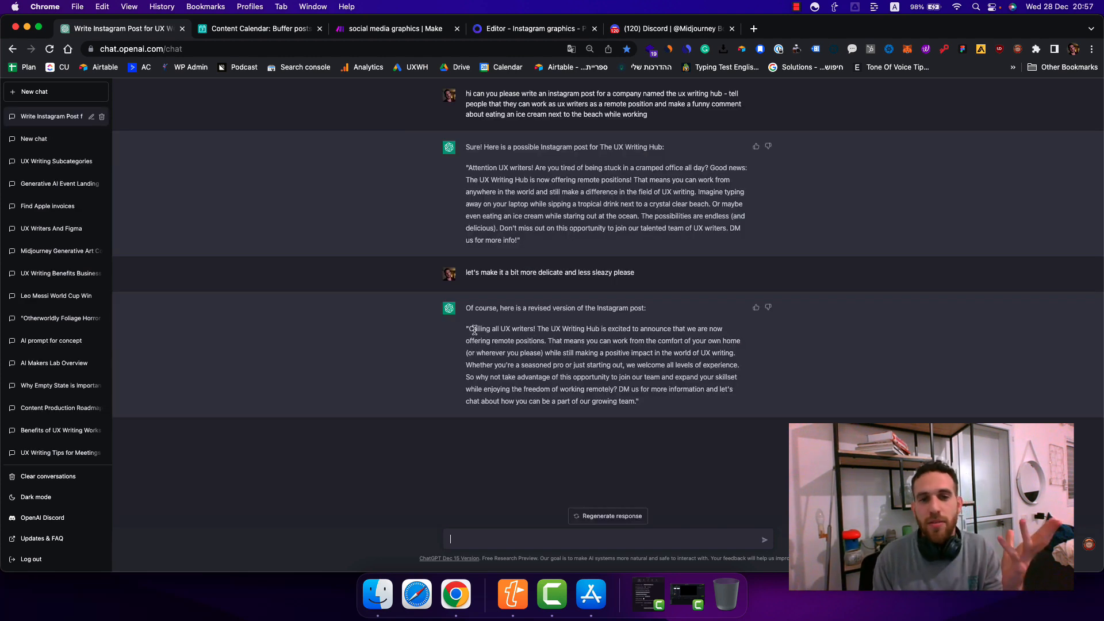
pyautogui.moveTo(469, 328)
pyautogui.mouseDown()
pyautogui.moveTo(576, 393)
pyautogui.moveTo(710, 407)
pyautogui.moveTo(518, 376)
pyautogui.moveTo(509, 345)
pyautogui.moveTo(472, 332)
pyautogui.mouseUp()
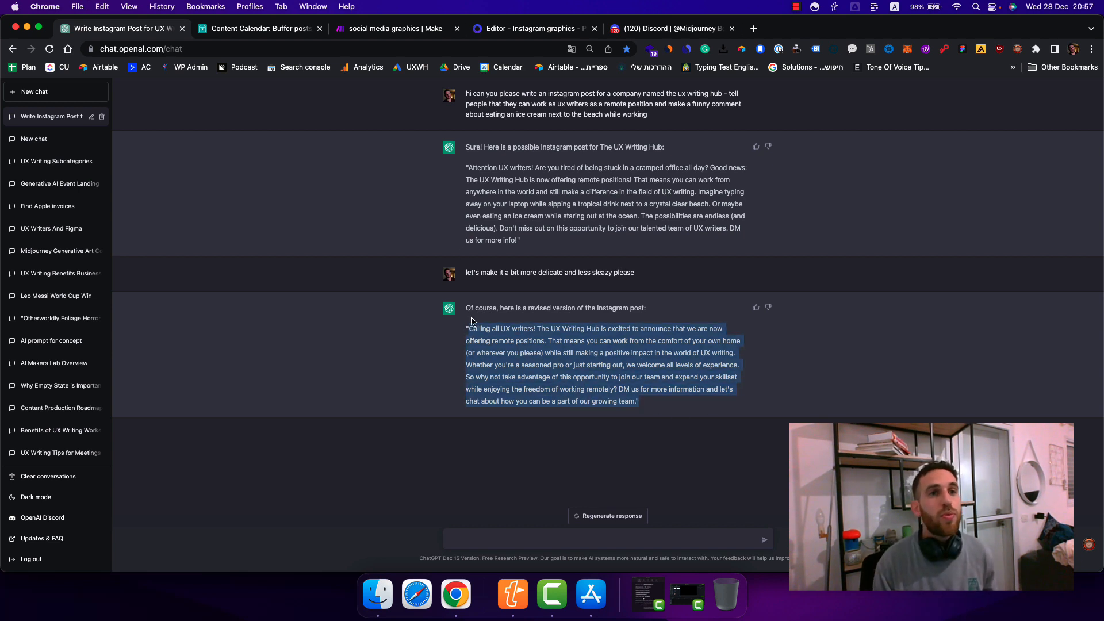
pyautogui.click(270, 34)
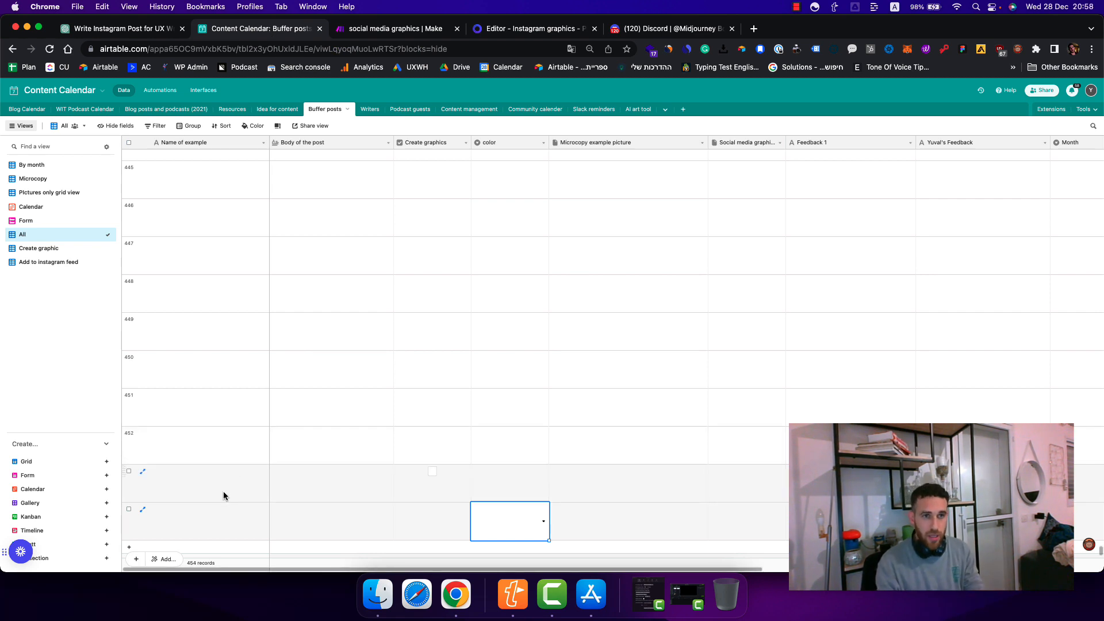
pyautogui.click(304, 516)
pyautogui.click(303, 516)
pyautogui.press('super+v')
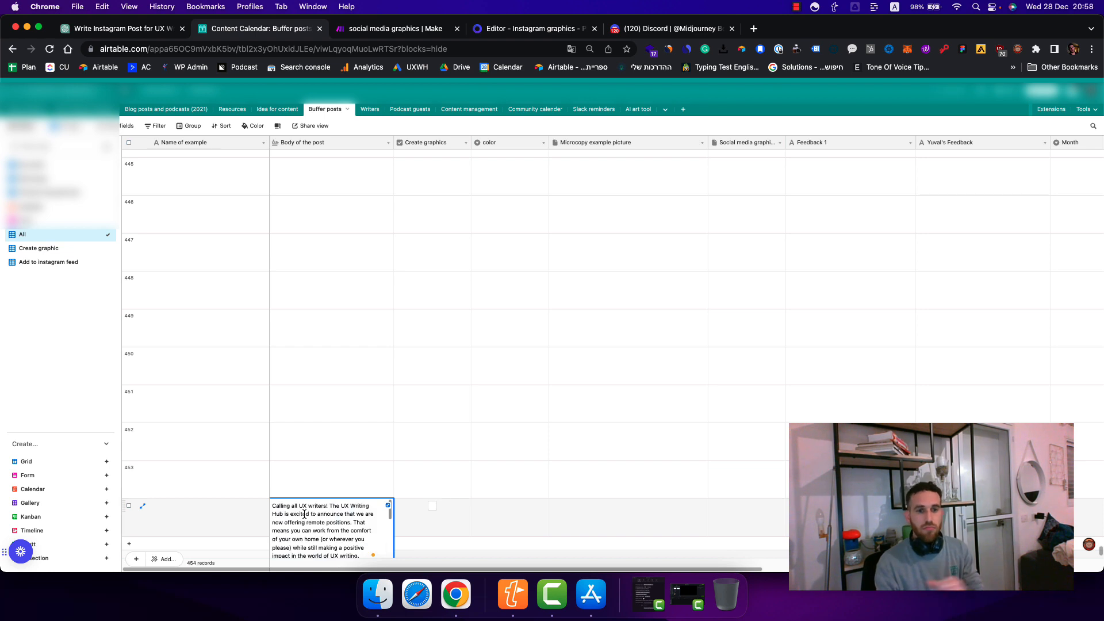
pyautogui.click(322, 485)
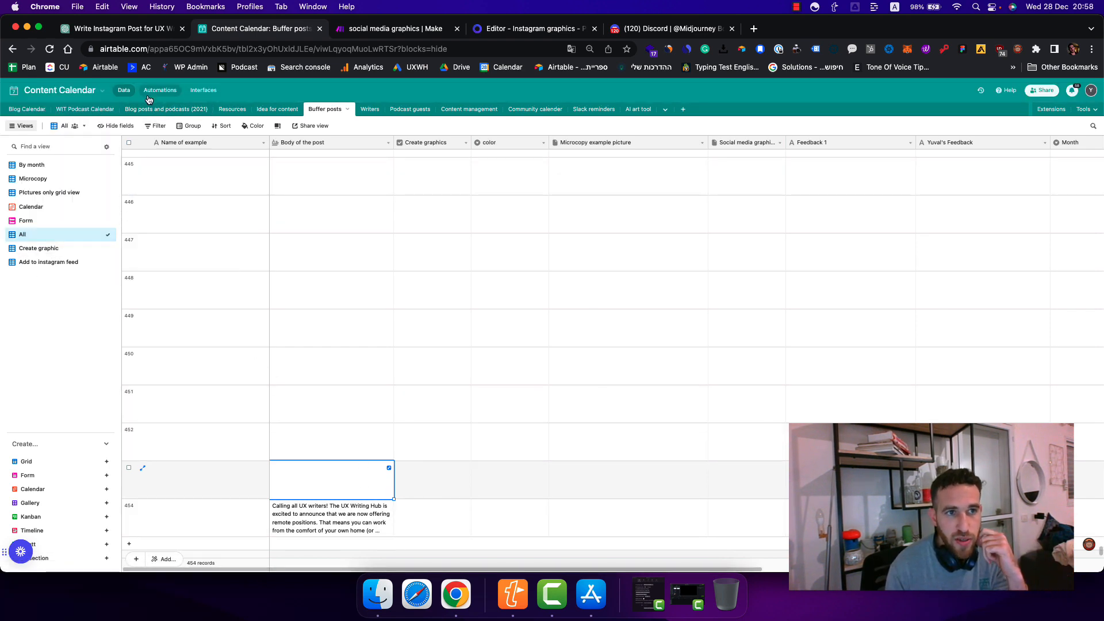
# Step: Examine the trigger and script code of the Airtable automation "Create image for social media", and close the script editor
pyautogui.click(157, 92)
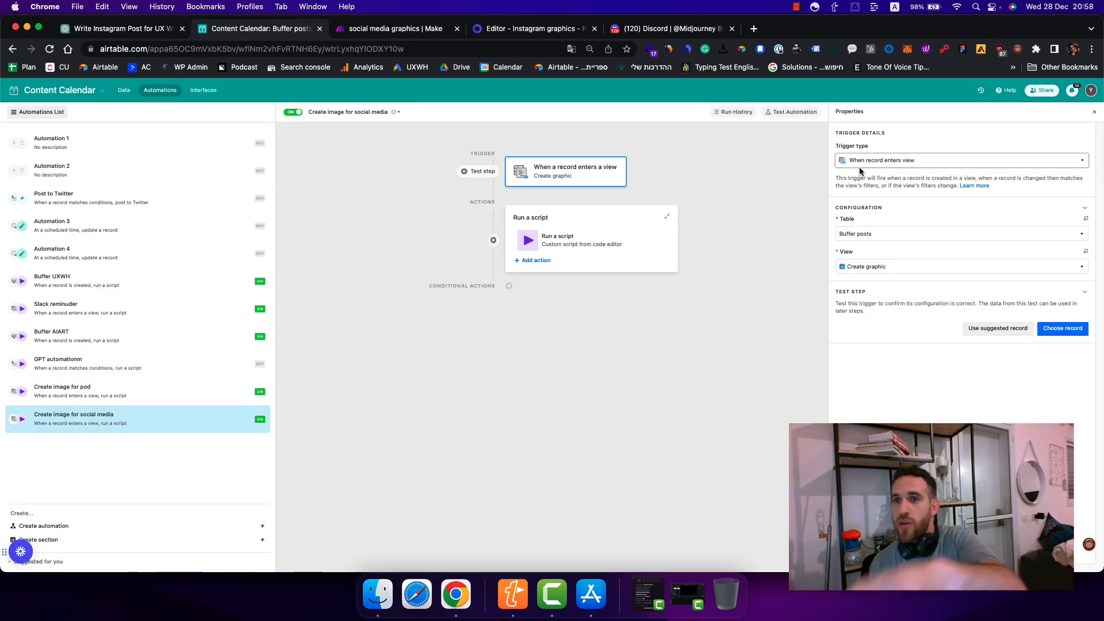
pyautogui.click(111, 390)
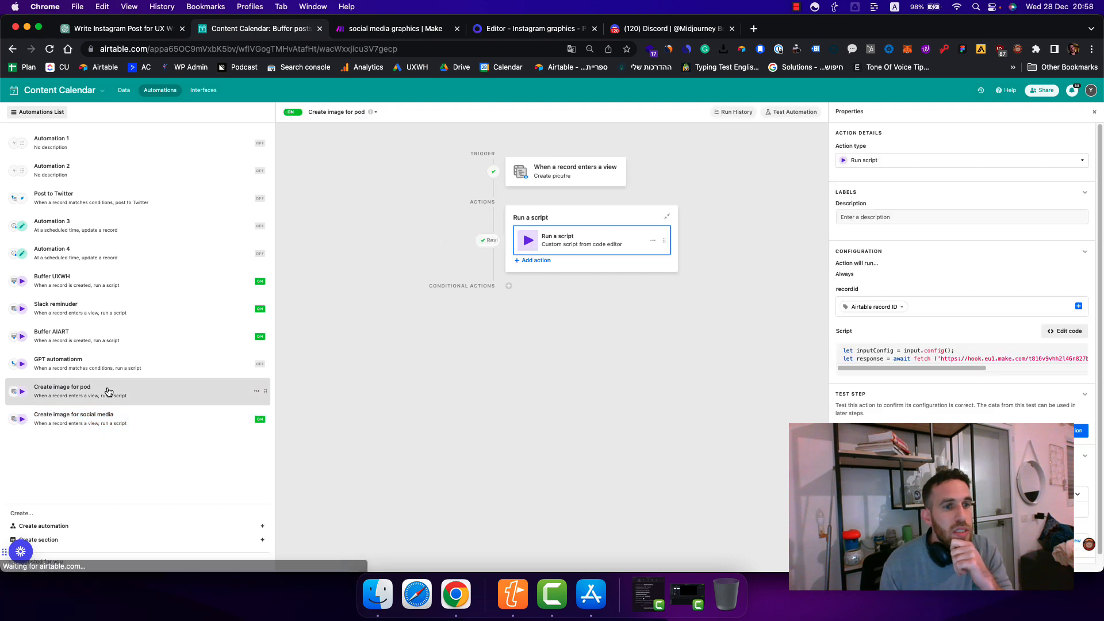
pyautogui.click(112, 375)
pyautogui.click(110, 419)
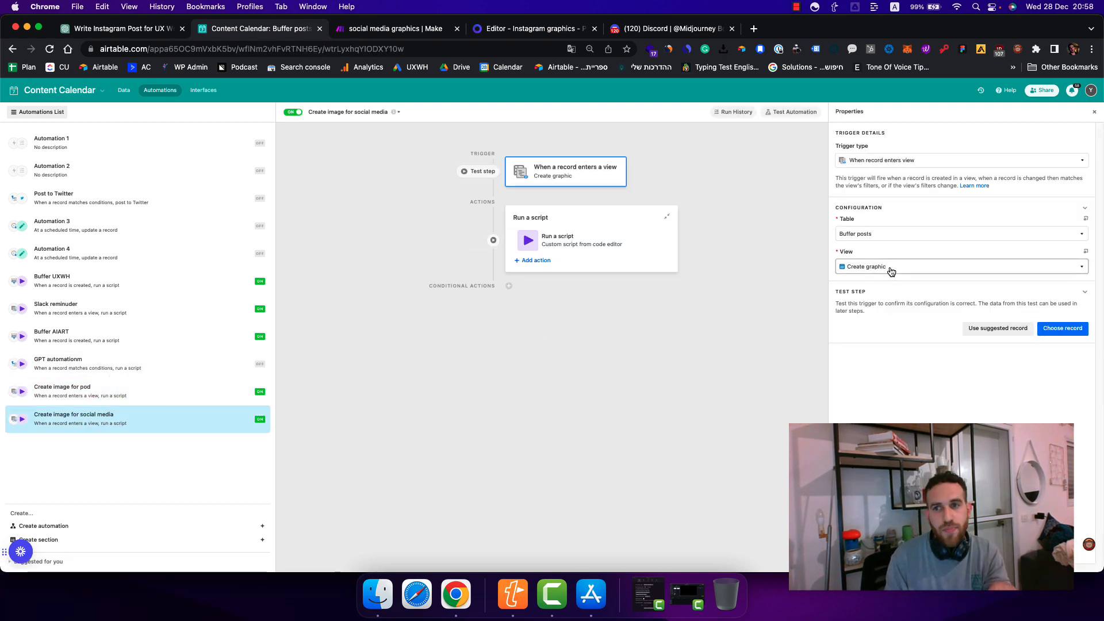
pyautogui.click(569, 253)
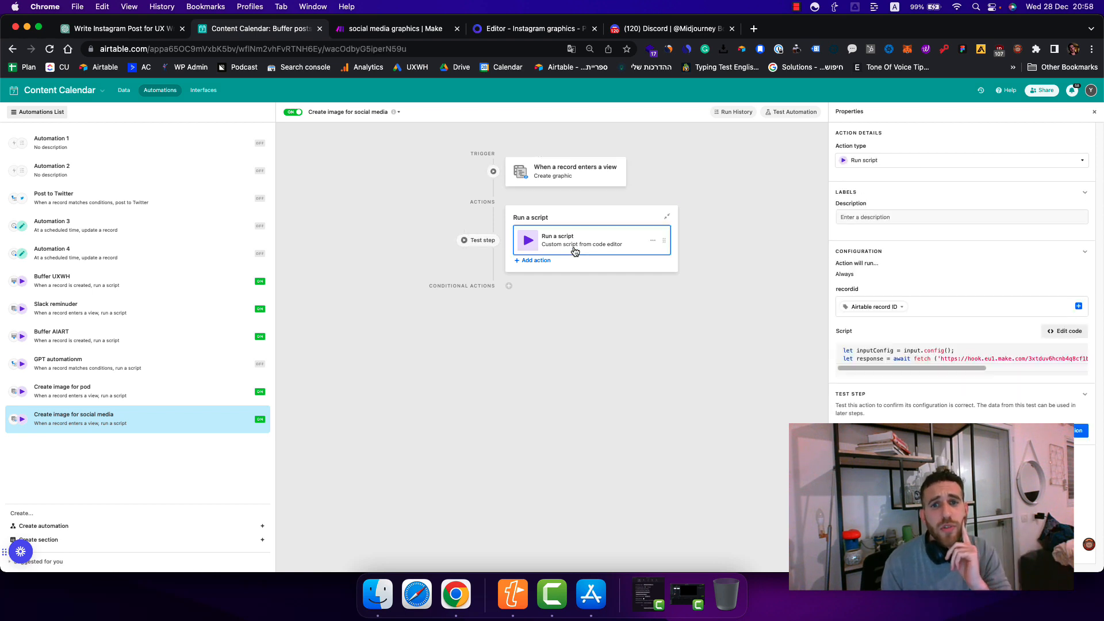
pyautogui.click(1068, 332)
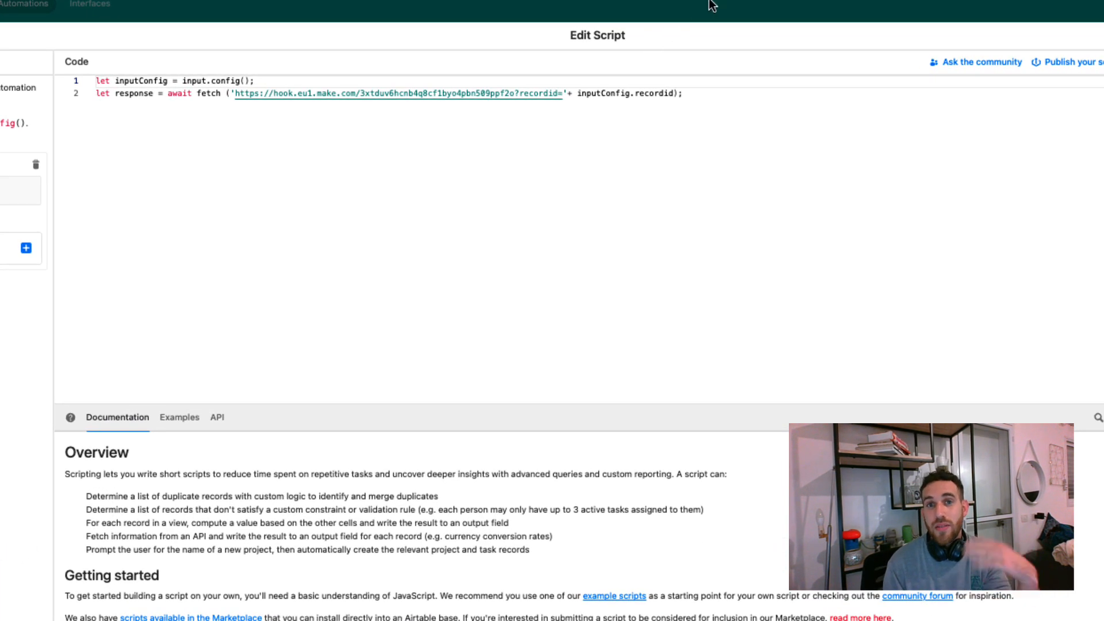
pyautogui.click(706, 8)
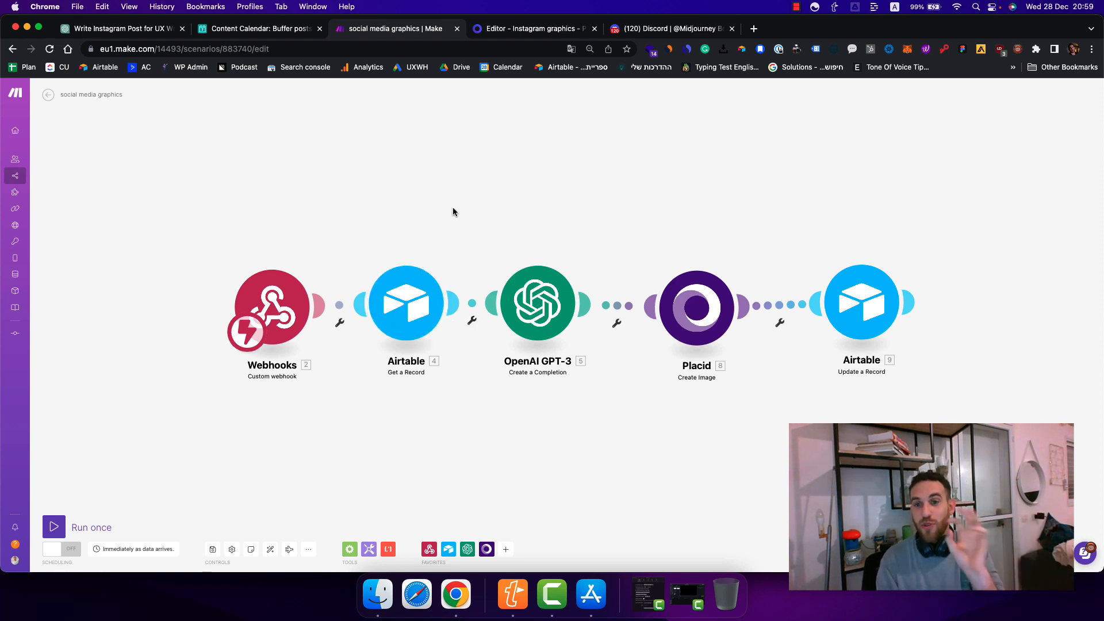
# Step: Switch to Placid and examine the title text, main image and logo layers of the SOCIAL MEDIA POST template
pyautogui.click(512, 30)
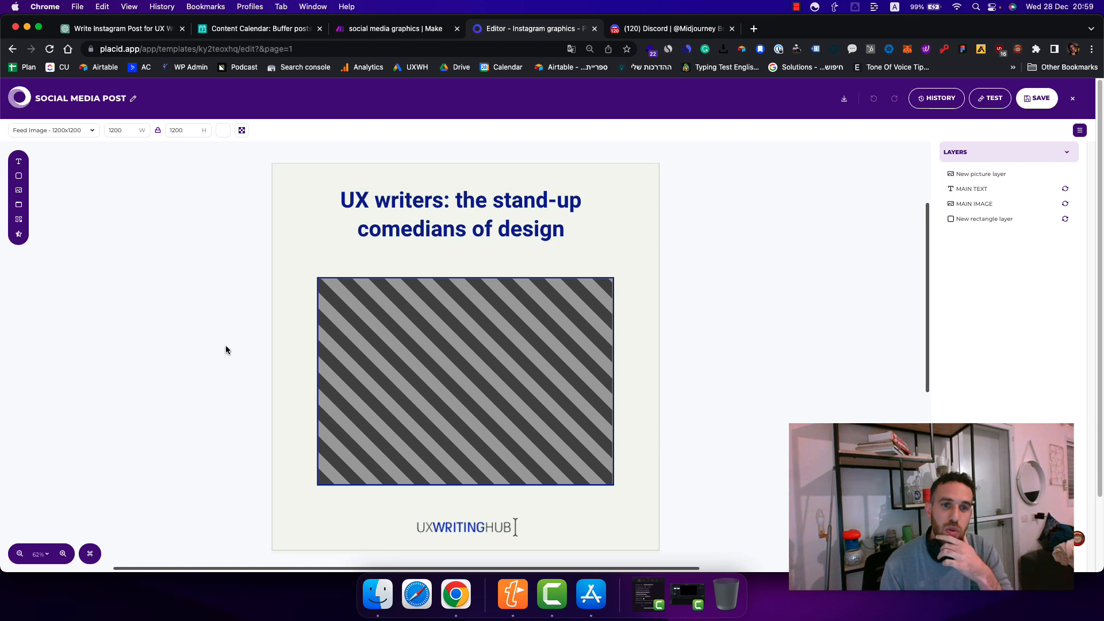
pyautogui.click(417, 253)
pyautogui.click(438, 234)
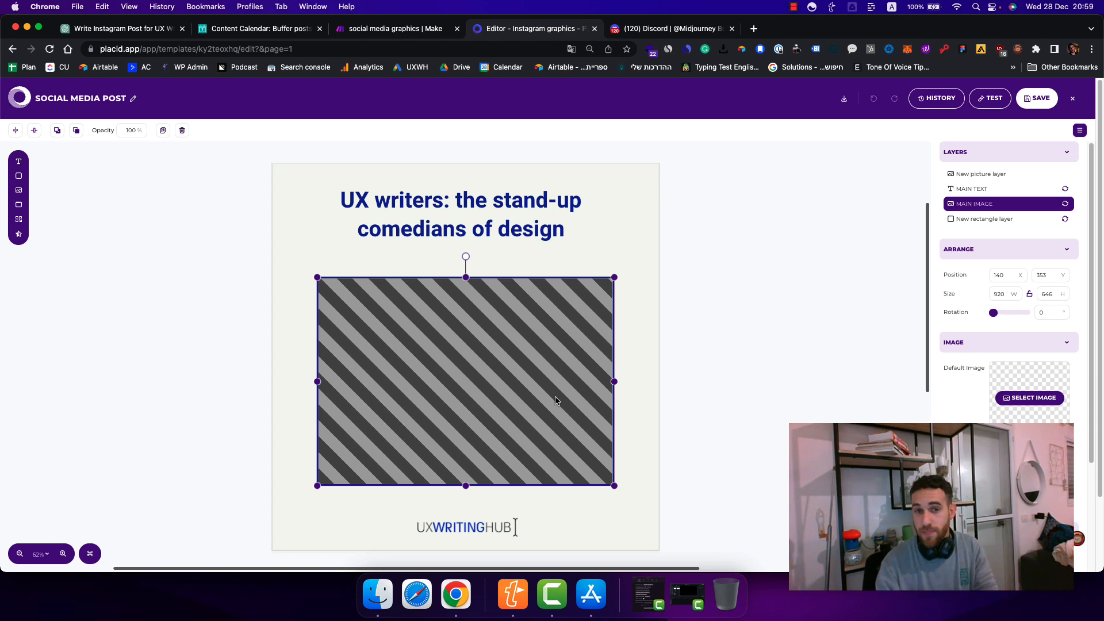
pyautogui.click(459, 523)
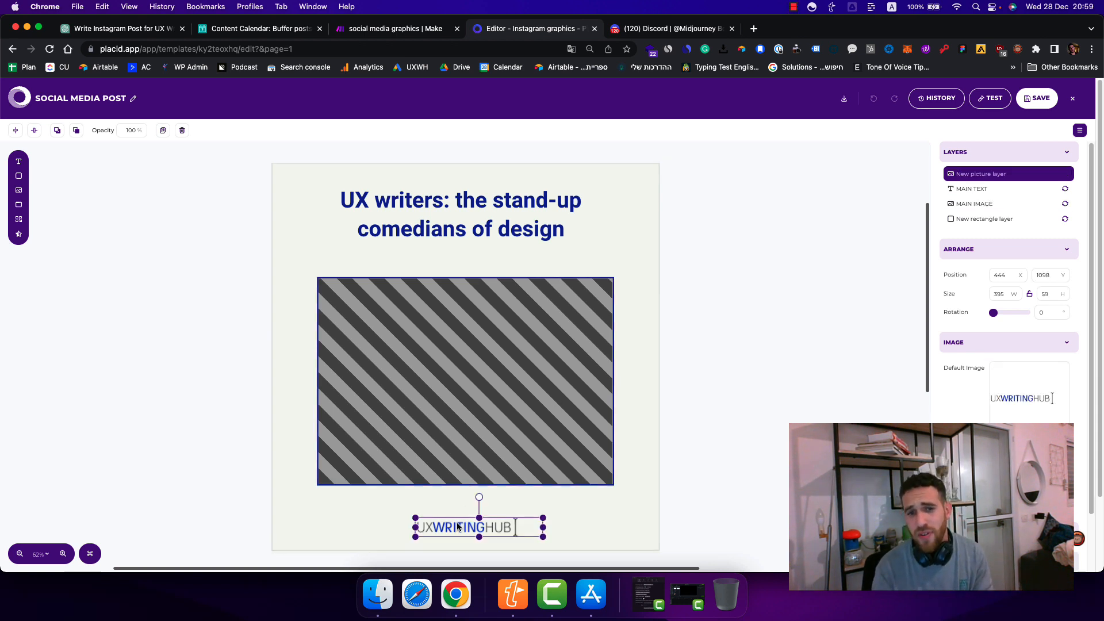
pyautogui.click(759, 437)
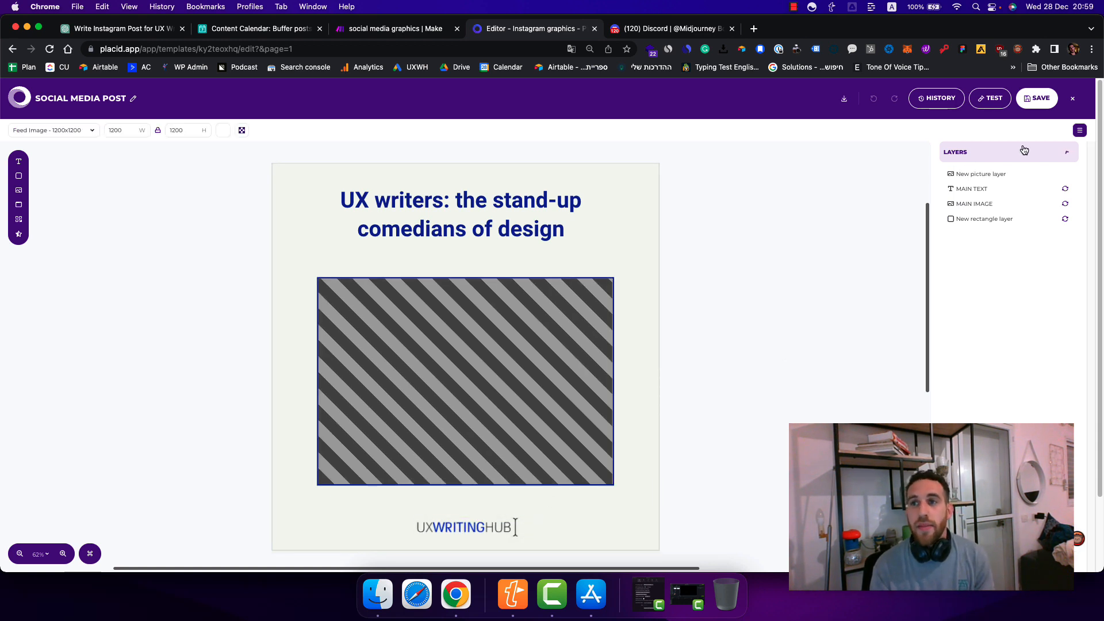
# Step: Close the template editor and open the SOCIAL MEDIA POST template in Studio to view its fillable layer fields
pyautogui.click(1073, 100)
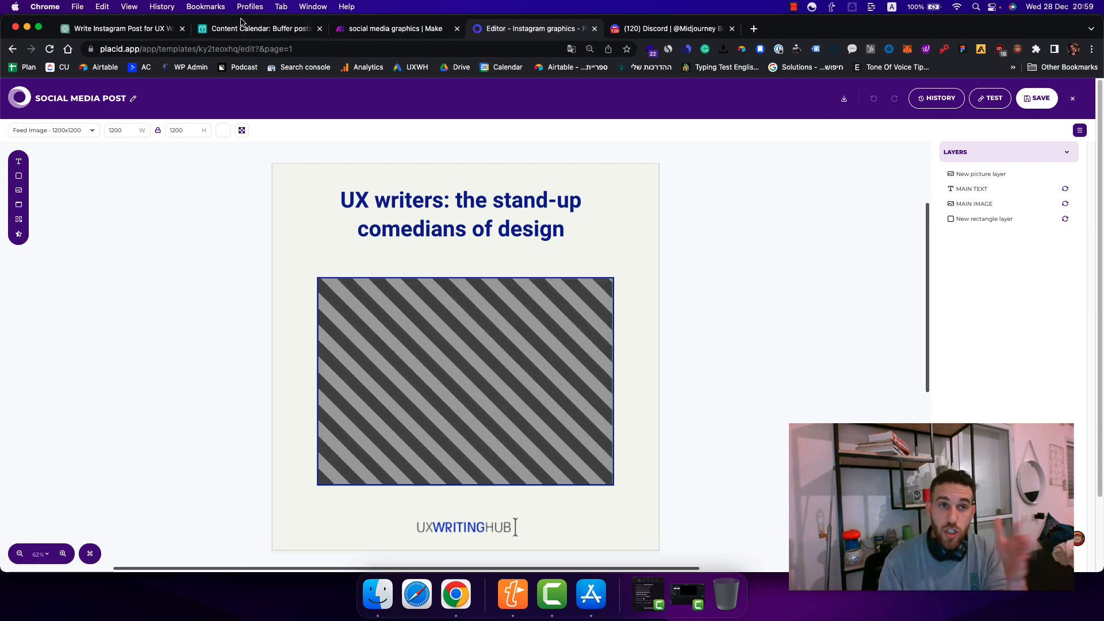
pyautogui.scroll(-5, 514, 428)
pyautogui.scroll(2, 515, 429)
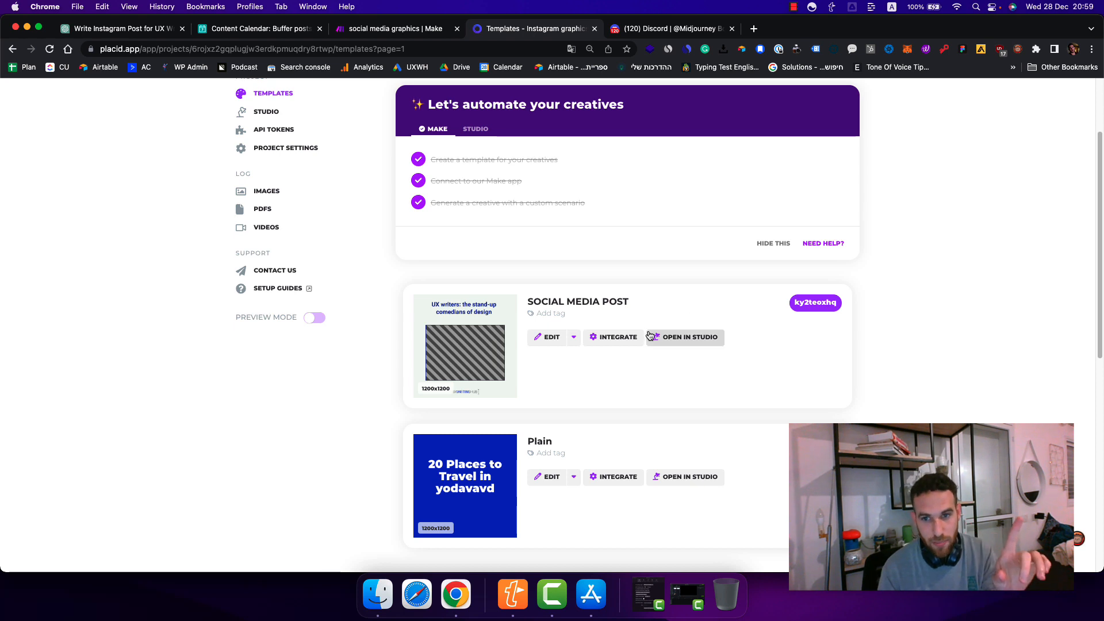
pyautogui.click(709, 338)
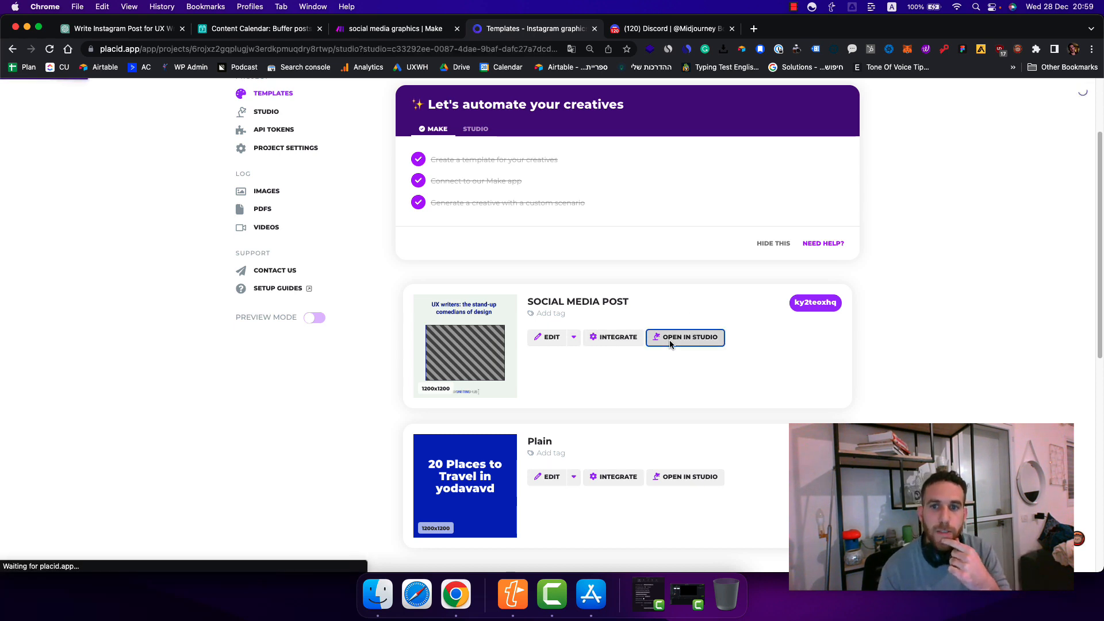
pyautogui.scroll(-4, 604, 339)
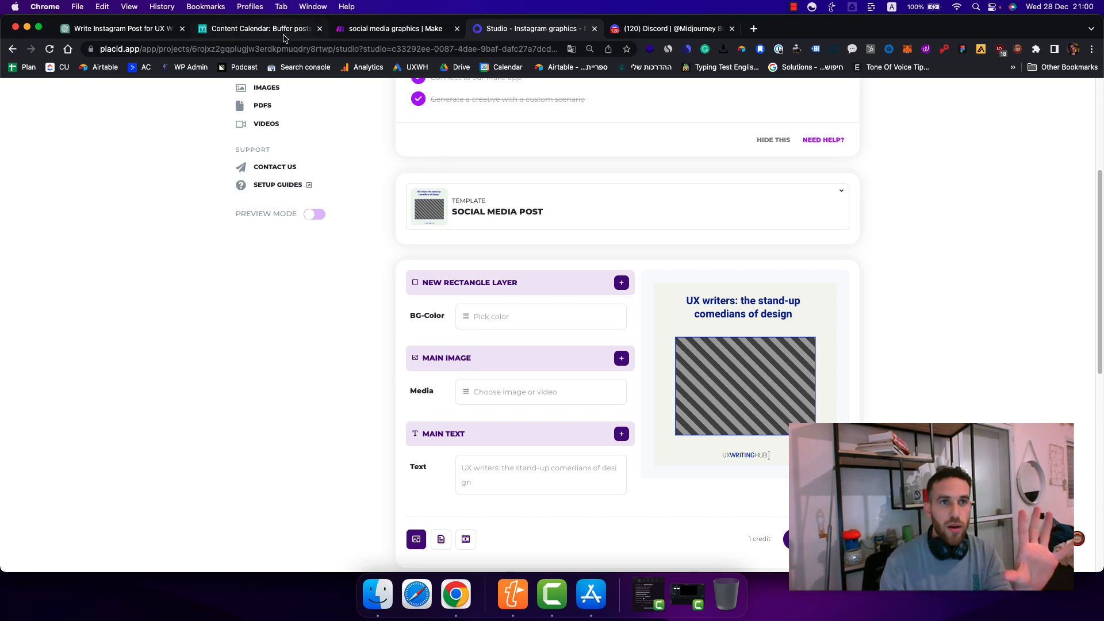
# Step: View the social media graphics scenario in Make and return to the data tables of Airtable's Content Calendar base
pyautogui.click(352, 31)
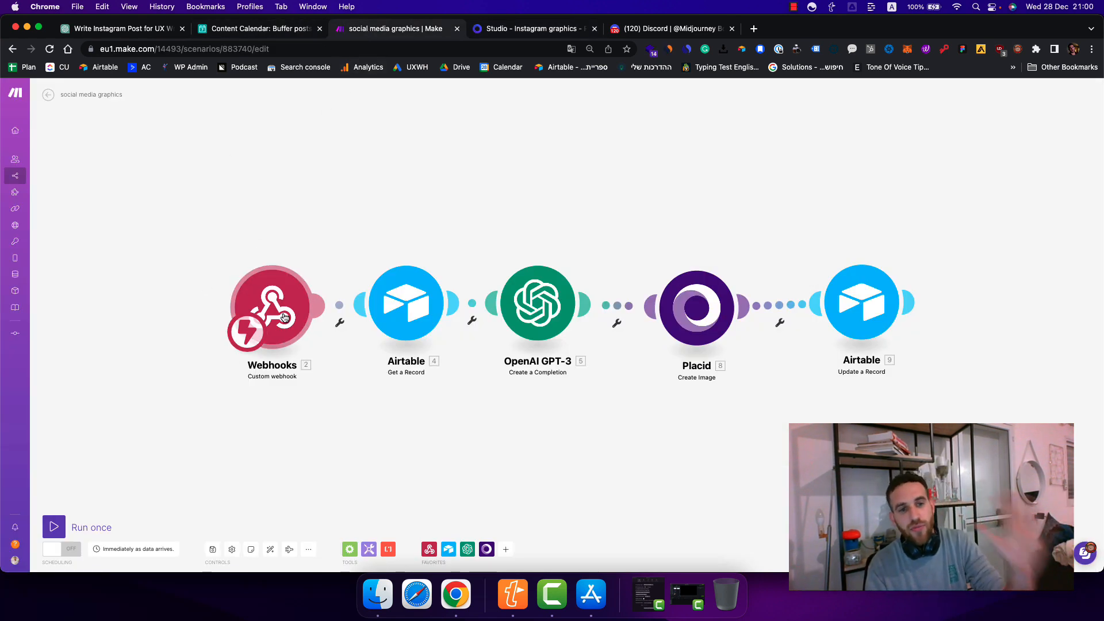
pyautogui.click(253, 29)
pyautogui.click(123, 30)
pyautogui.click(221, 28)
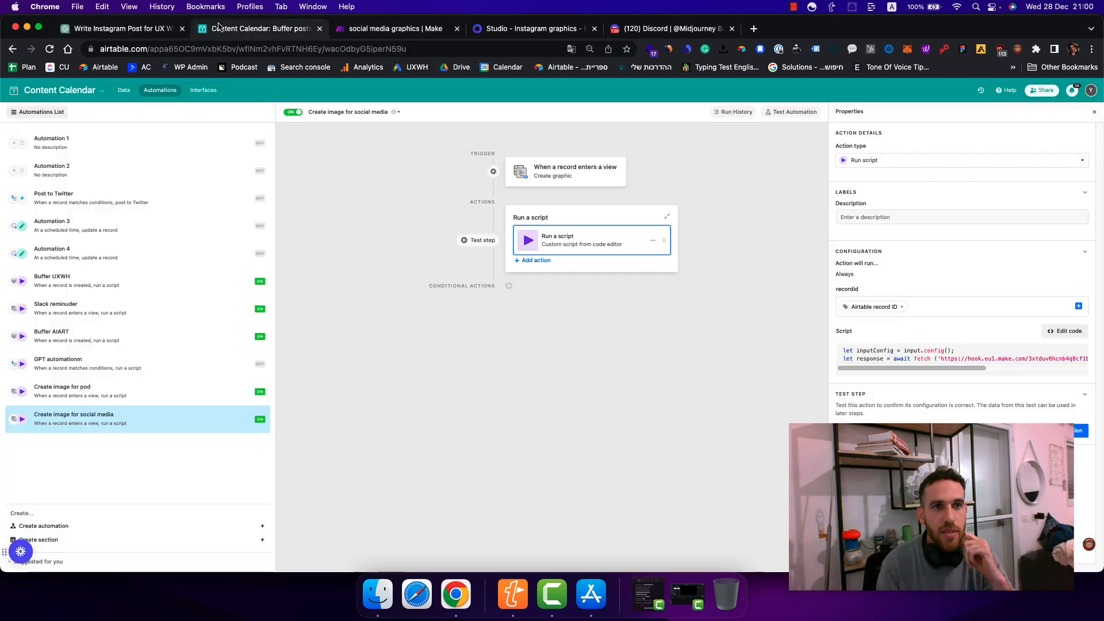
pyautogui.click(118, 94)
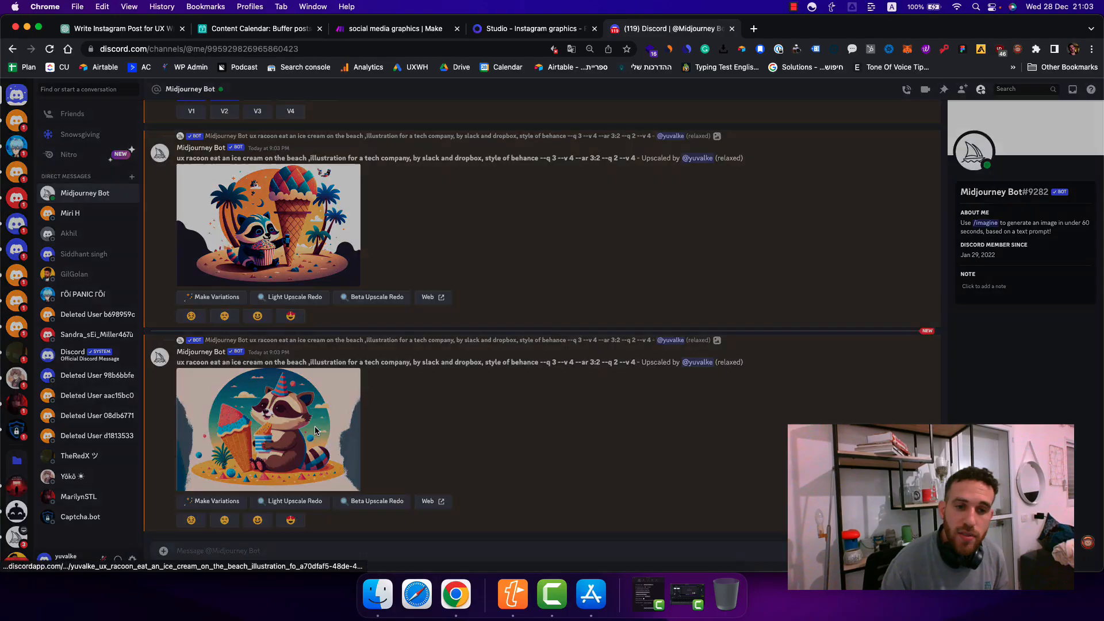
# Step: Enlarge the upscaled image of the raccoon in a party hat in Discord and capture a screenshot of it
pyautogui.click(258, 224)
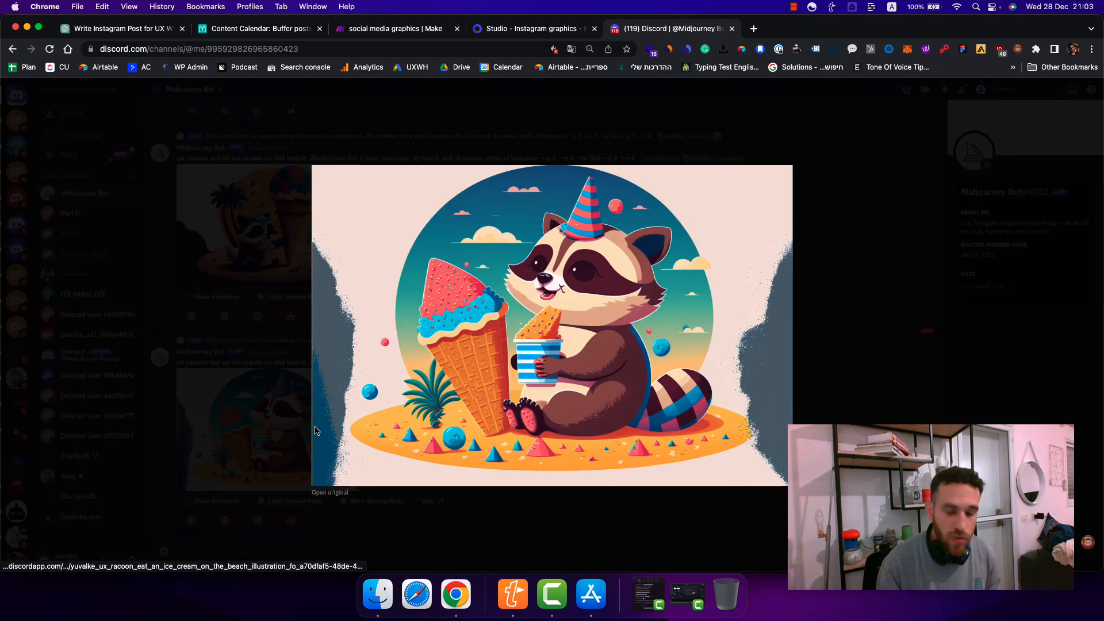
pyautogui.press('super+shift+4')
pyautogui.moveTo(317, 167); pyautogui.dragTo(783, 485)
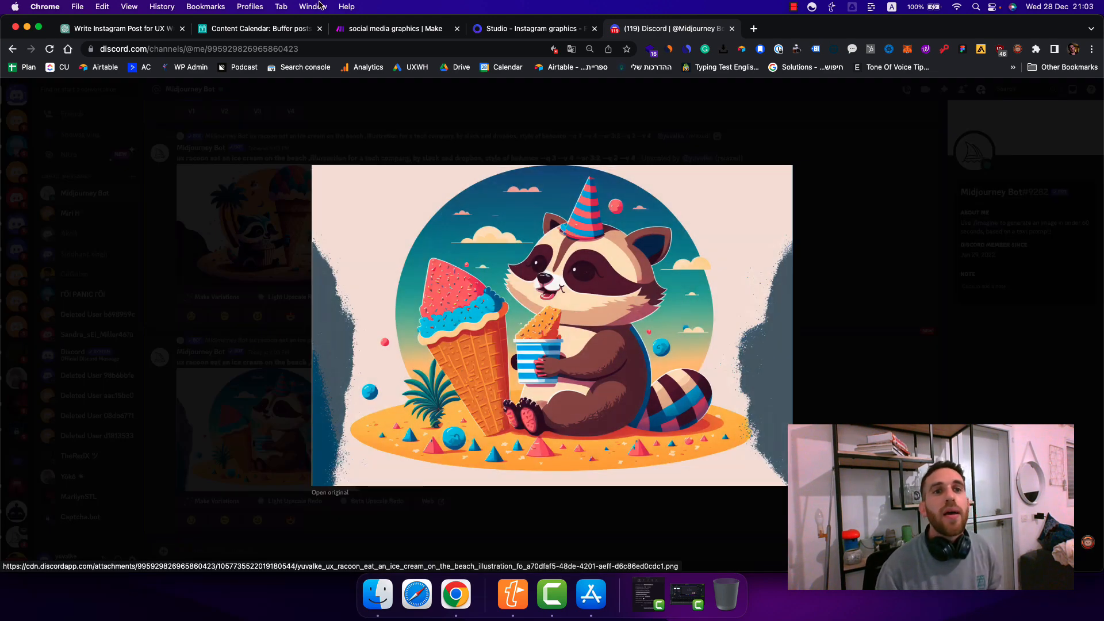
# Step: Switch to Airtable and upload the copied raccoon screenshot to the new post's Microcopy example picture field
pyautogui.click(311, 29)
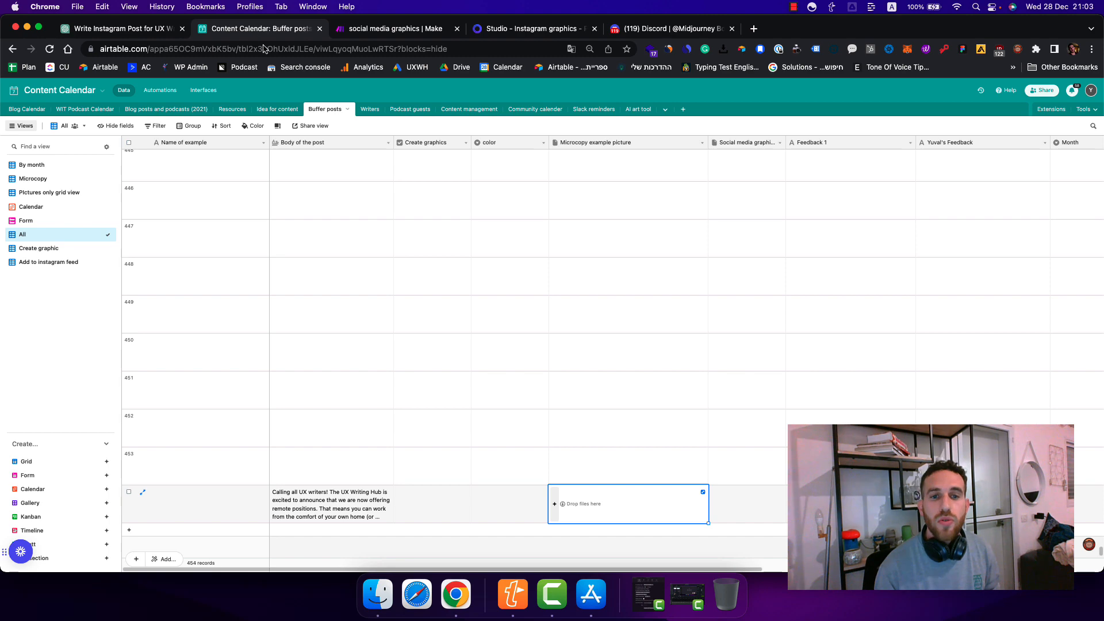
pyautogui.click(555, 509)
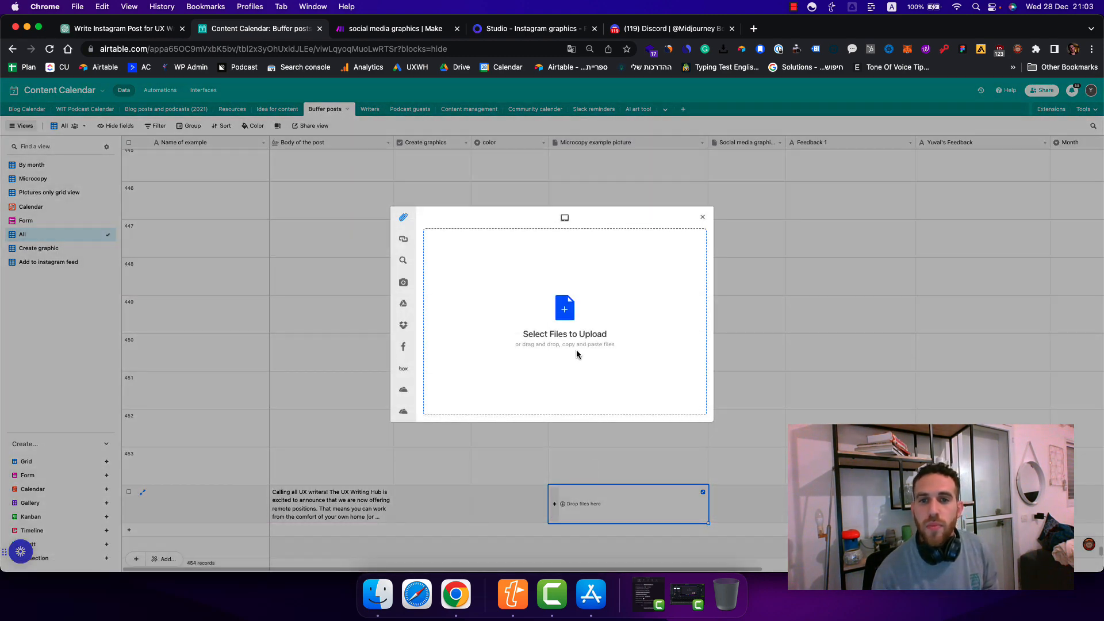
pyautogui.click(577, 353)
pyautogui.click(830, 416)
pyautogui.press('super+v')
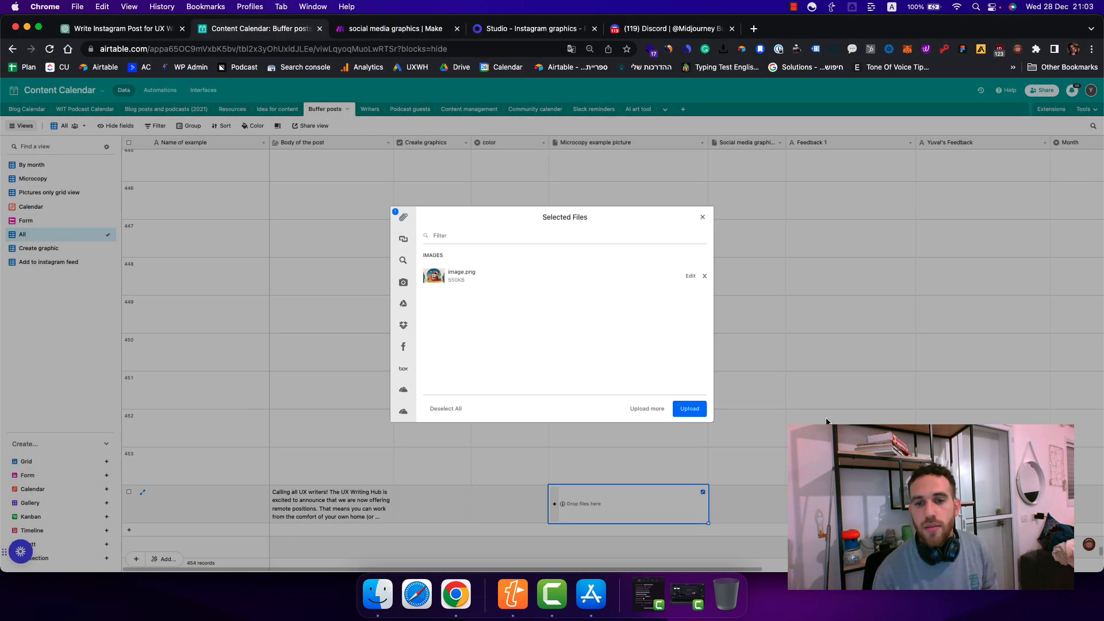
pyautogui.click(690, 413)
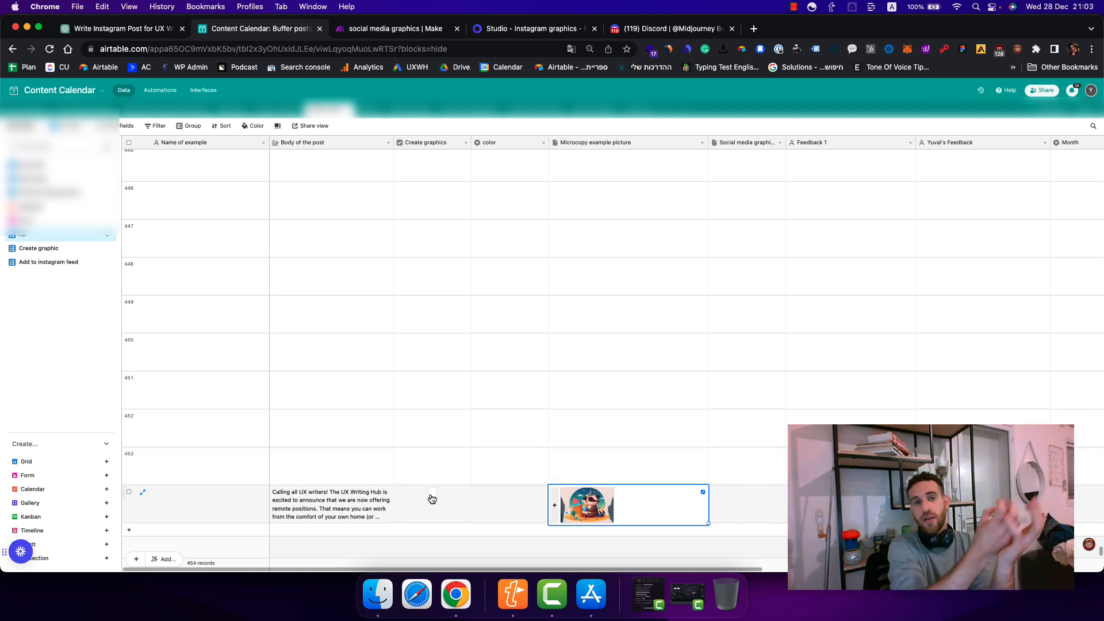
# Step: Review the OpenAI GPT-3 module's prompt in Make and open the SOCIAL MEDIA POST template in Placid's editor
pyautogui.click(378, 35)
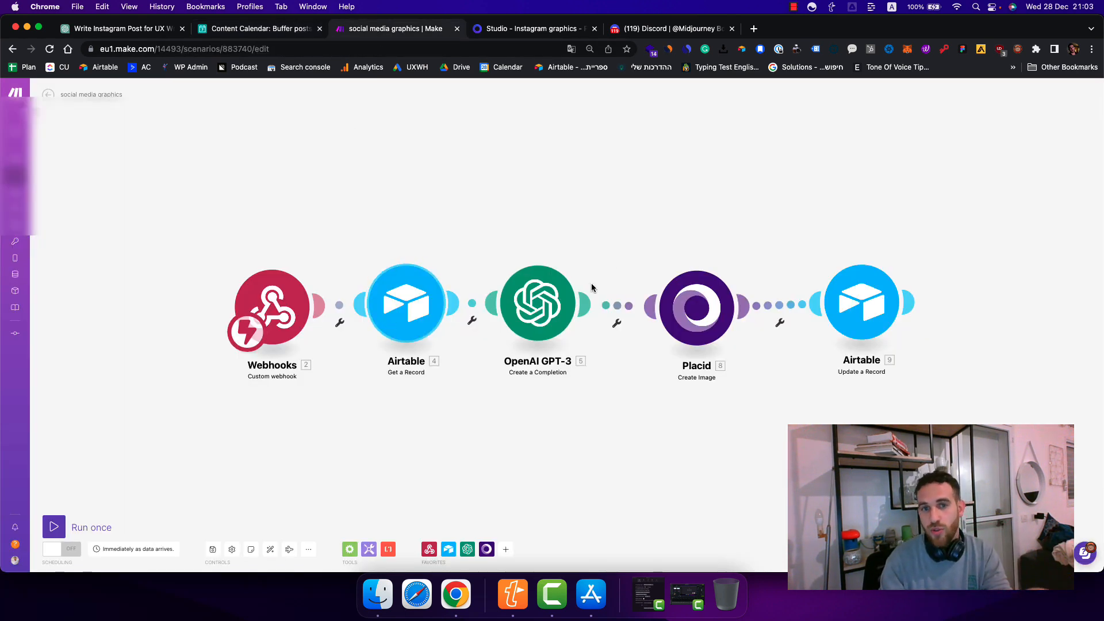
pyautogui.click(513, 303)
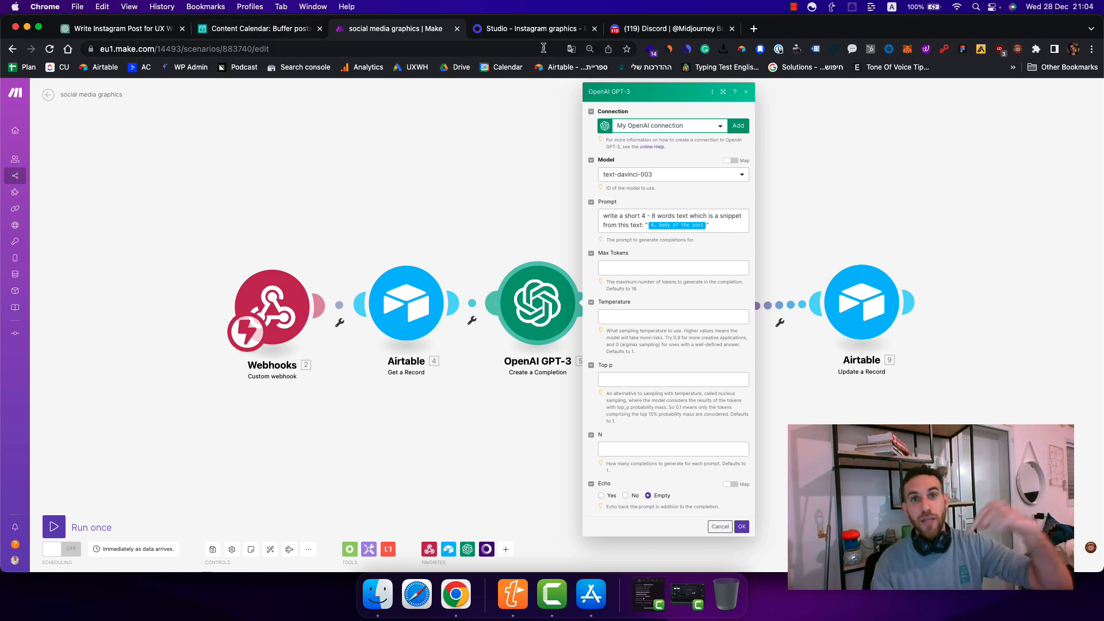
pyautogui.click(532, 29)
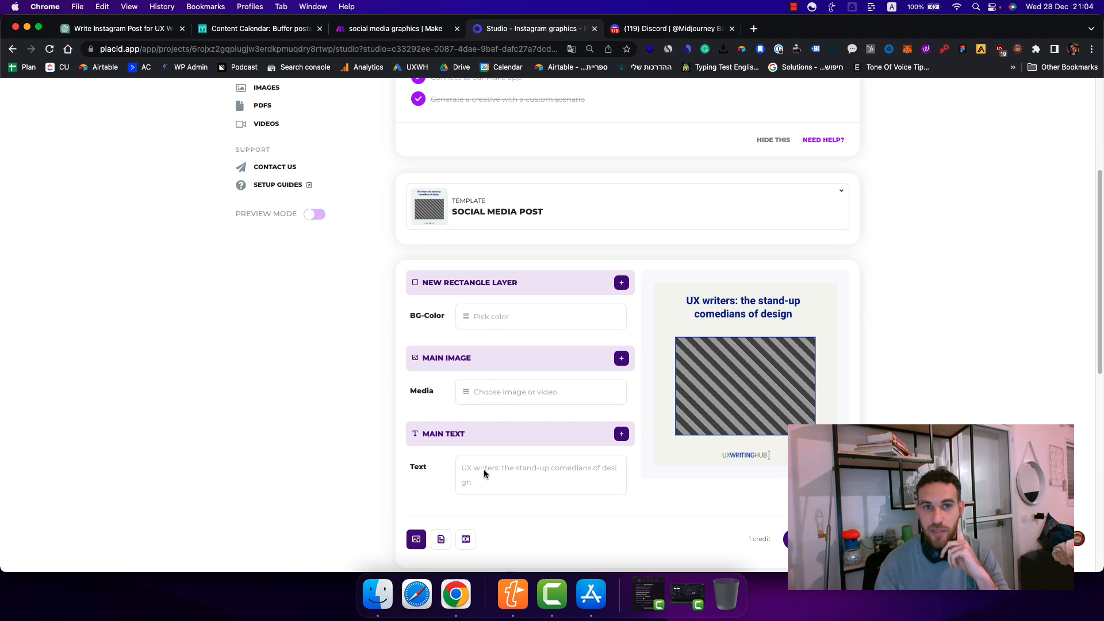
pyautogui.scroll(5, 484, 474)
pyautogui.click(273, 206)
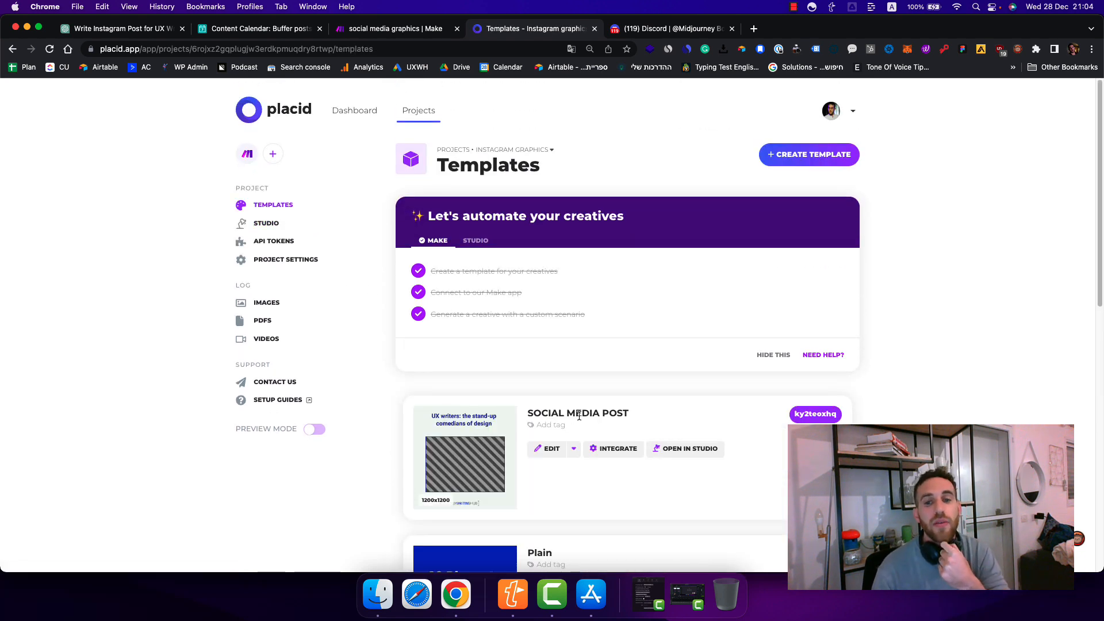
pyautogui.click(546, 448)
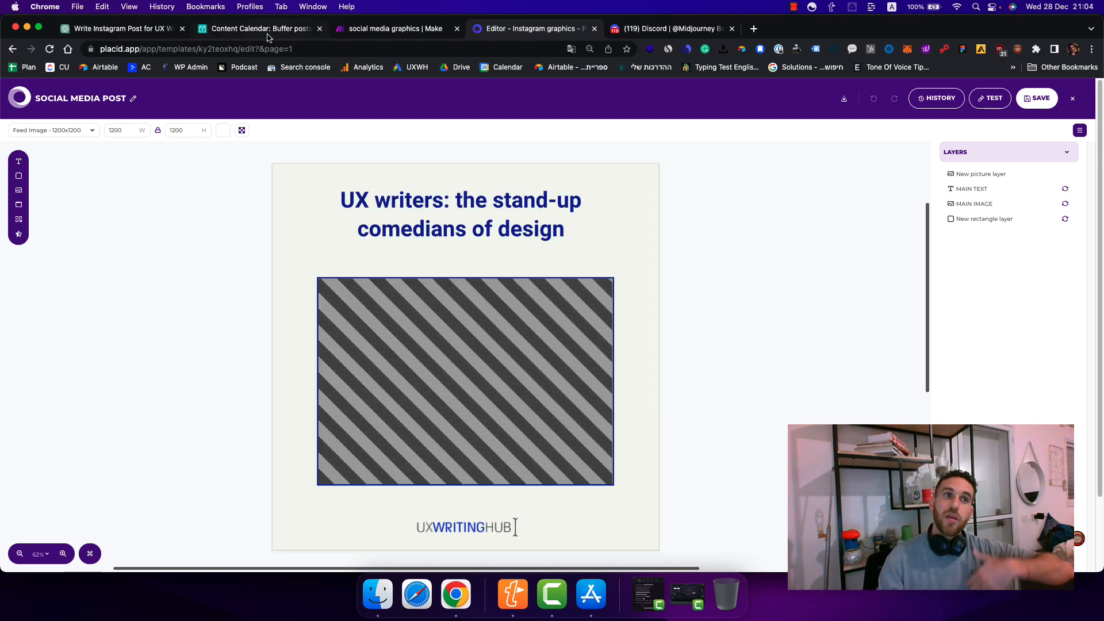
# Step: Return to Make, close the OpenAI GPT-3 settings and run the social media graphics scenario once
pyautogui.click(396, 30)
pyautogui.click(449, 150)
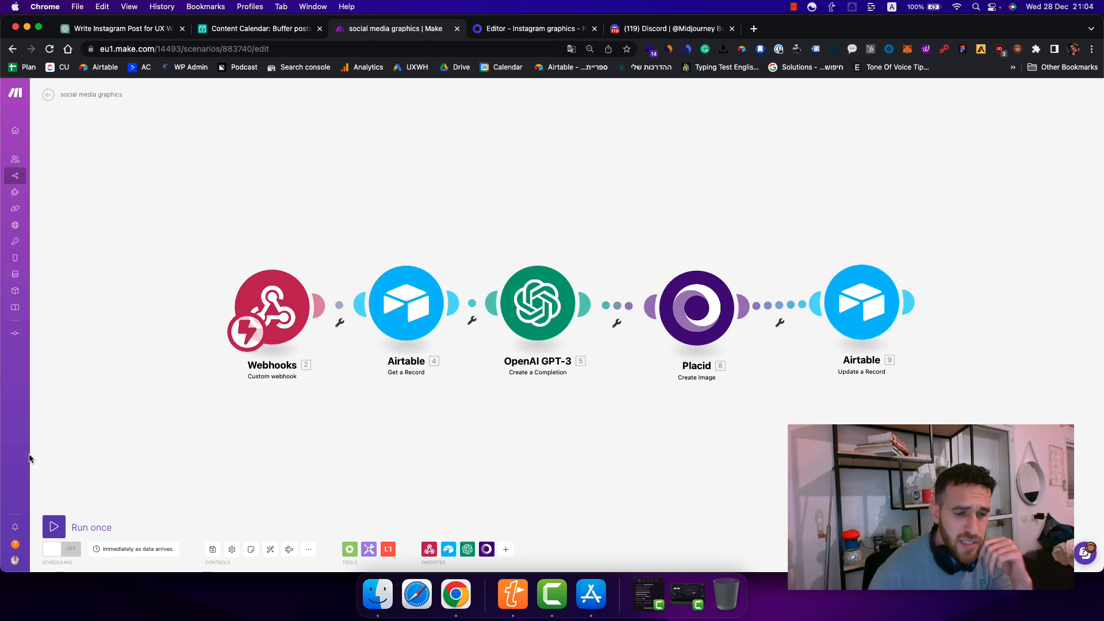
pyautogui.click(55, 530)
# Step: Set the color field of the new post in Airtable's Buffer posts table to 9DCFCA
pyautogui.click(232, 29)
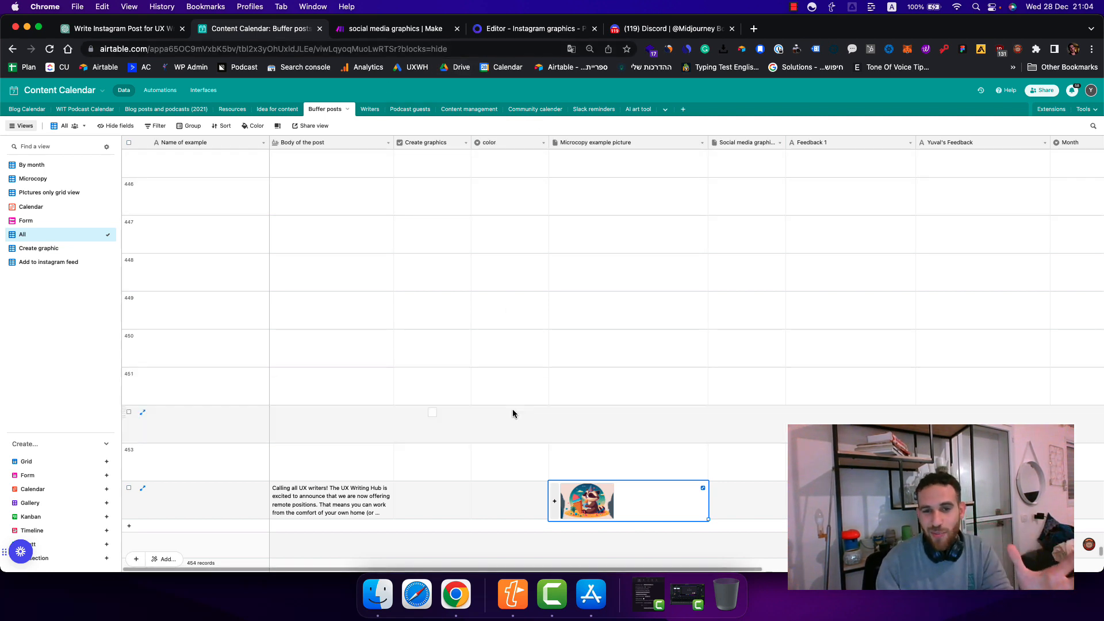
pyautogui.click(505, 501)
pyautogui.click(505, 504)
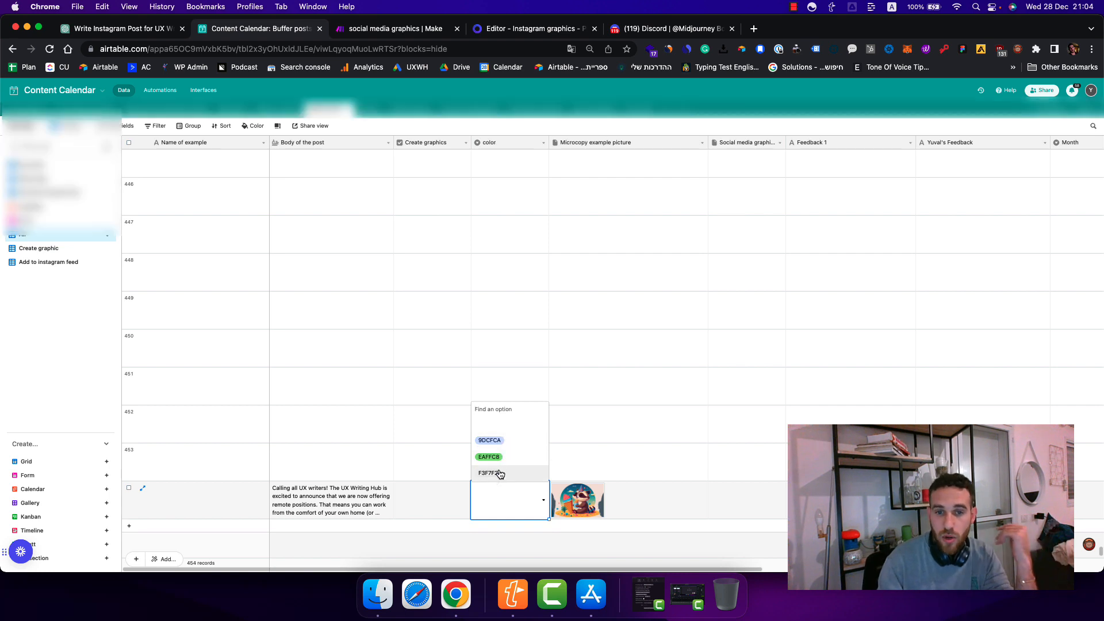
pyautogui.click(508, 442)
# Step: Tick Create graphics for the new post in Airtable and check the scenario run in Make
pyautogui.click(430, 502)
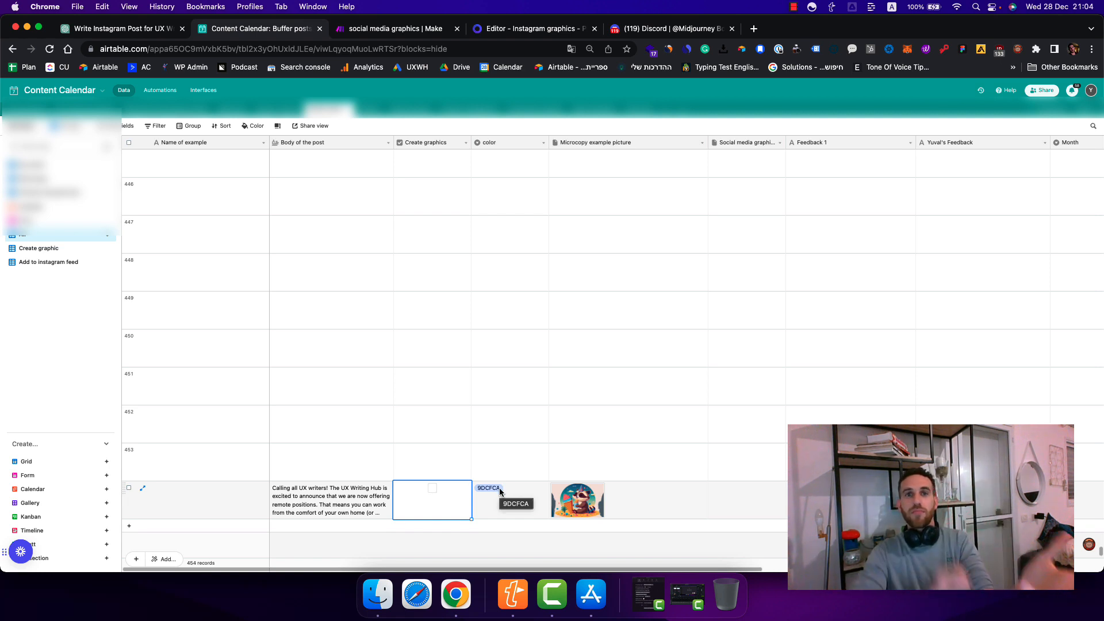
pyautogui.click(508, 33)
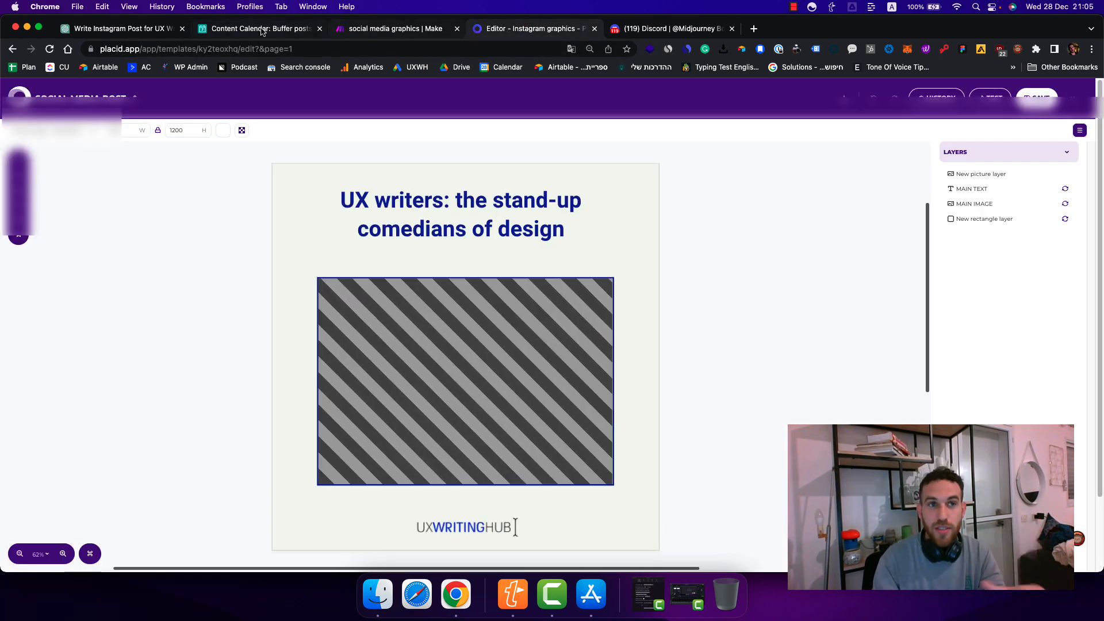
pyautogui.click(346, 32)
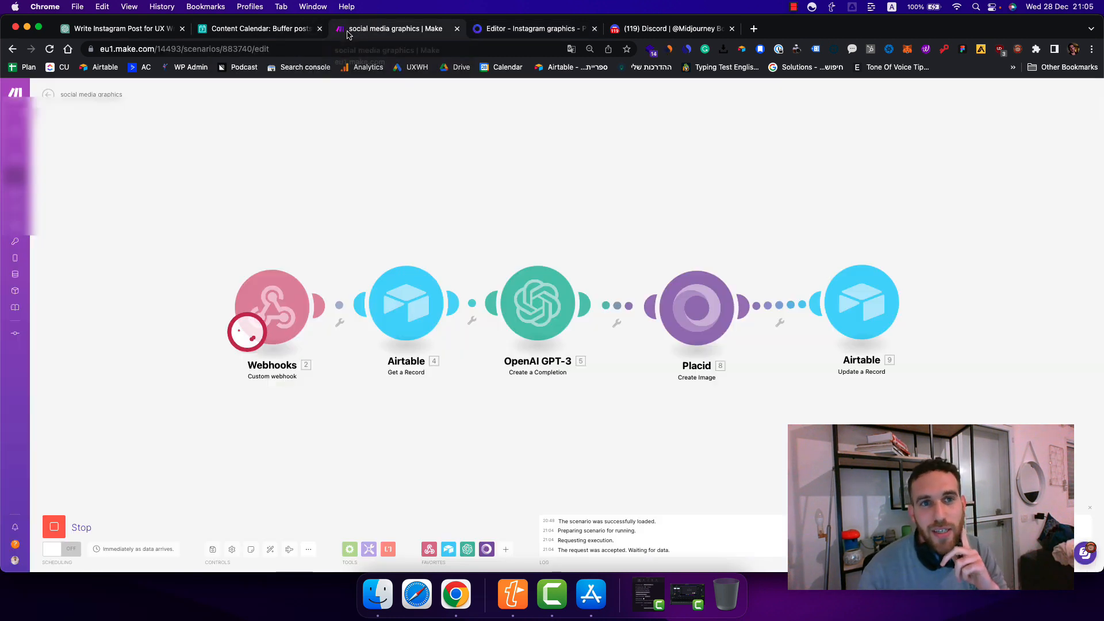
pyautogui.click(269, 33)
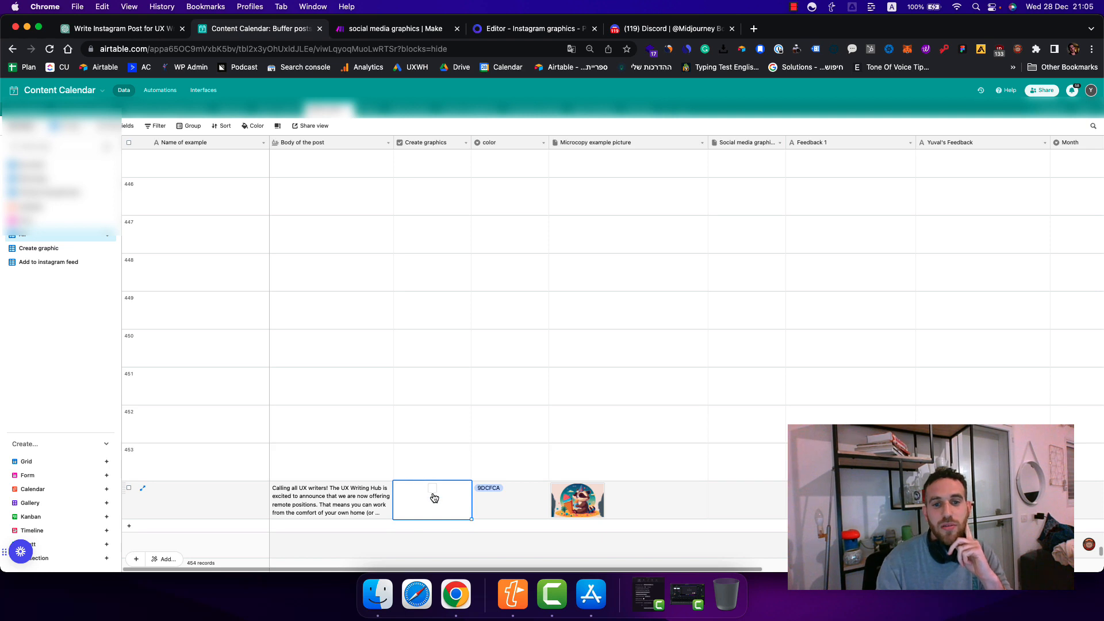
pyautogui.click(416, 30)
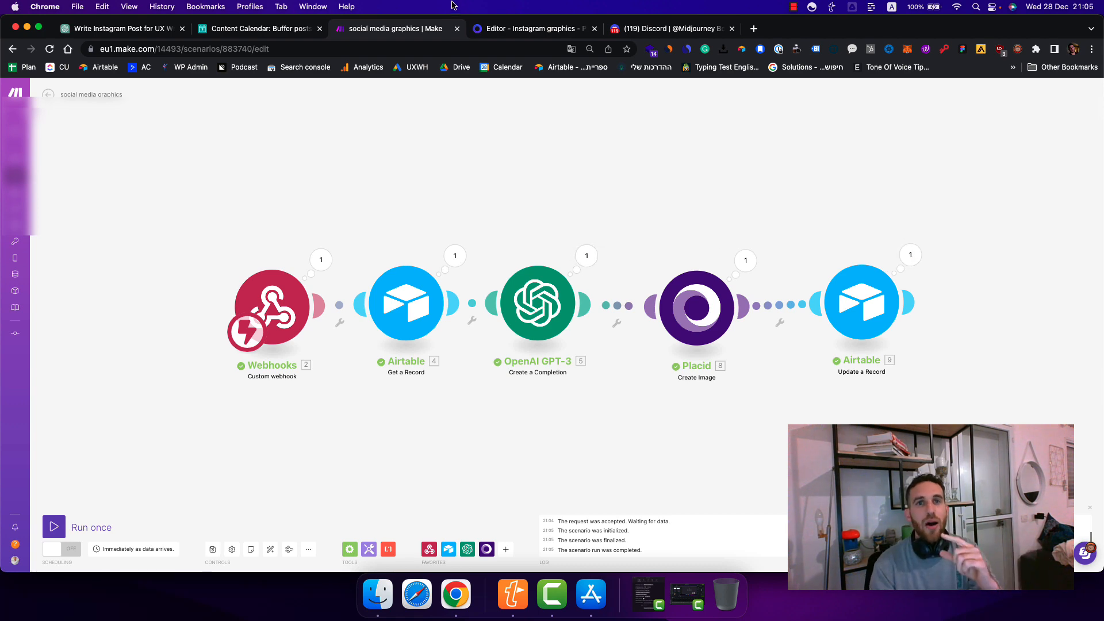
# Step: Return to Airtable and enlarge the generated image in the post's Social media graphic field
pyautogui.click(262, 28)
pyautogui.click(736, 502)
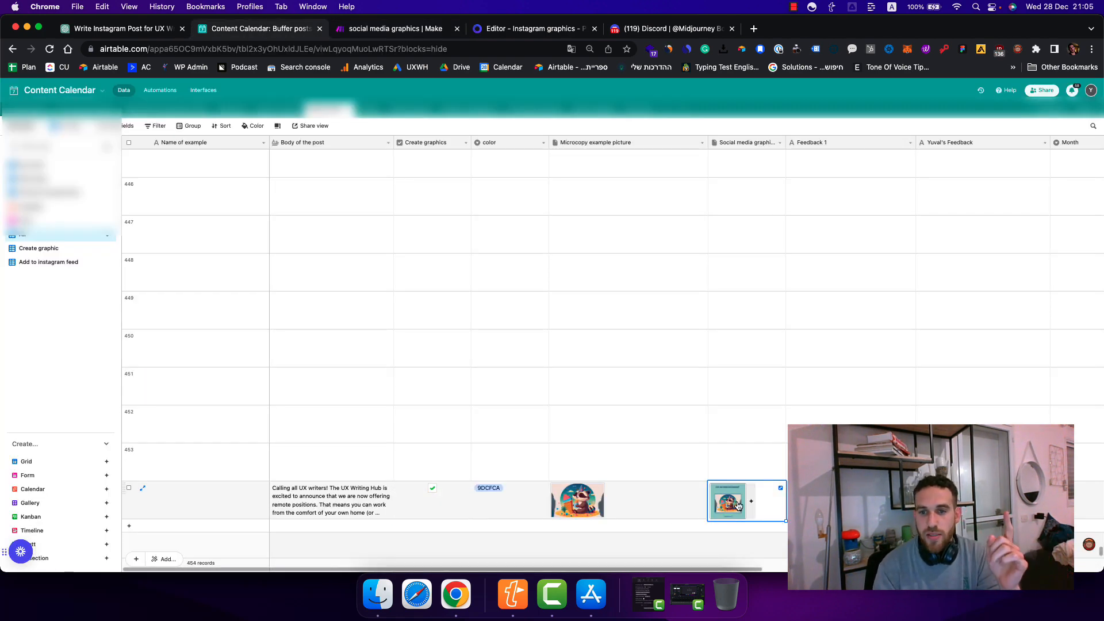
pyautogui.click(738, 505)
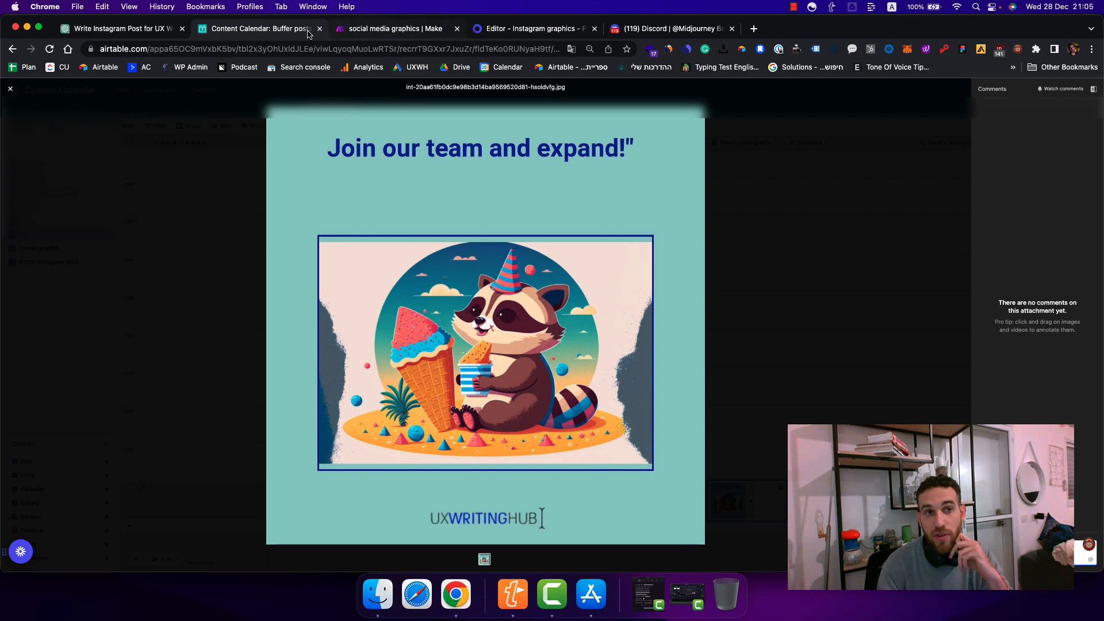
# Step: Close the graphic preview and change the post's color field to F3F7F2
pyautogui.click(133, 222)
pyautogui.scroll(-1, 530, 498)
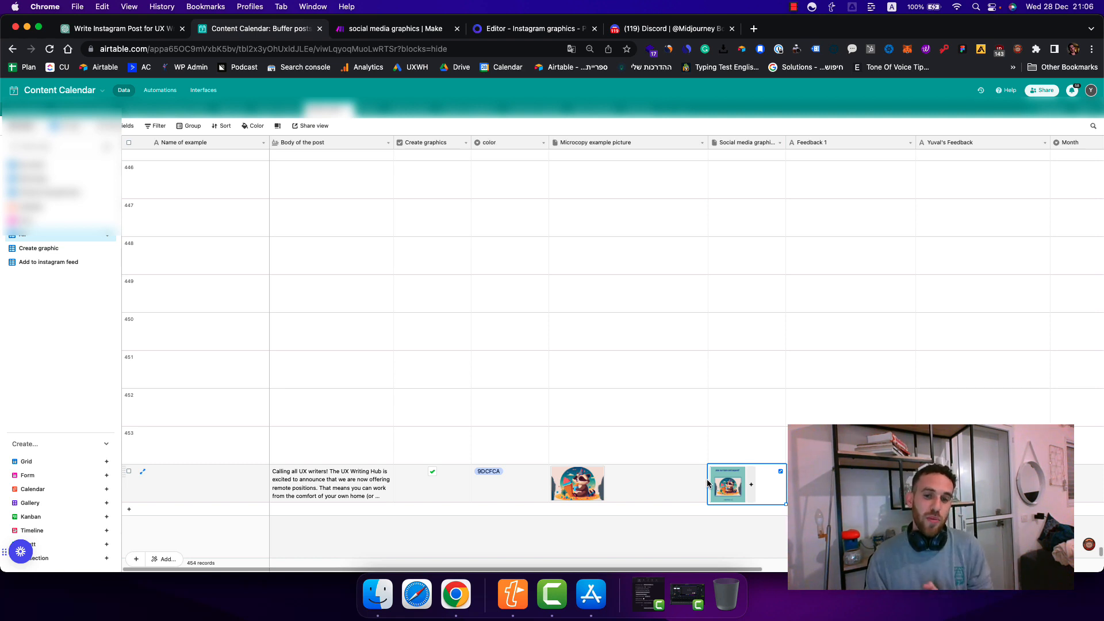
pyautogui.click(524, 488)
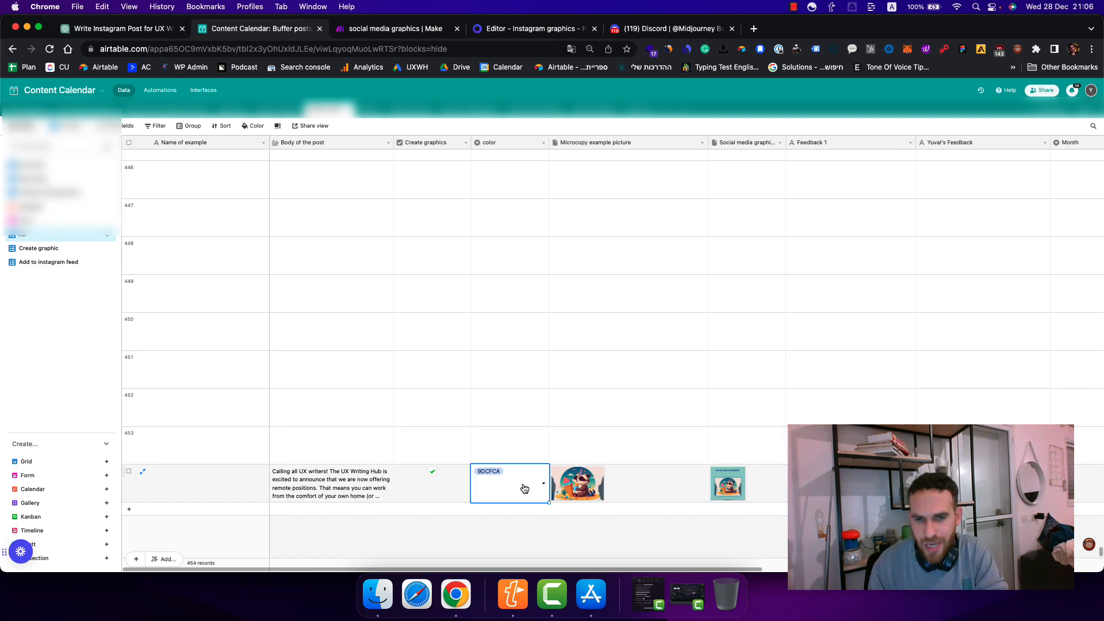
pyautogui.click(509, 484)
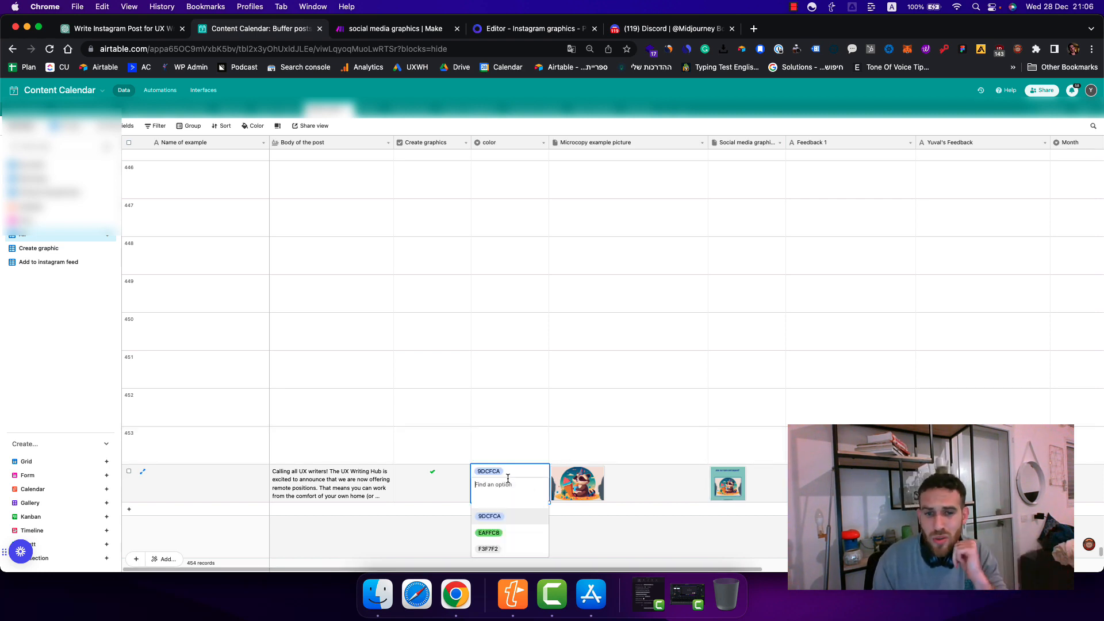
pyautogui.click(494, 546)
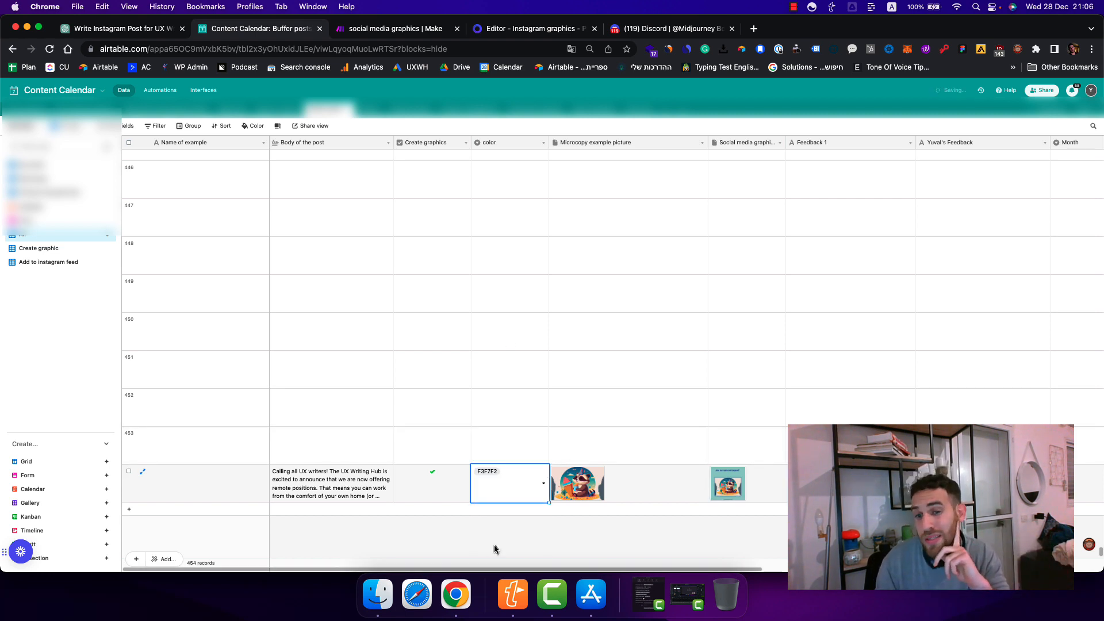
# Step: Switch to Placid, remove the navy border from the MAIN IMAGE layer and save the SOCIAL MEDIA POST template
pyautogui.click(523, 33)
pyautogui.click(491, 340)
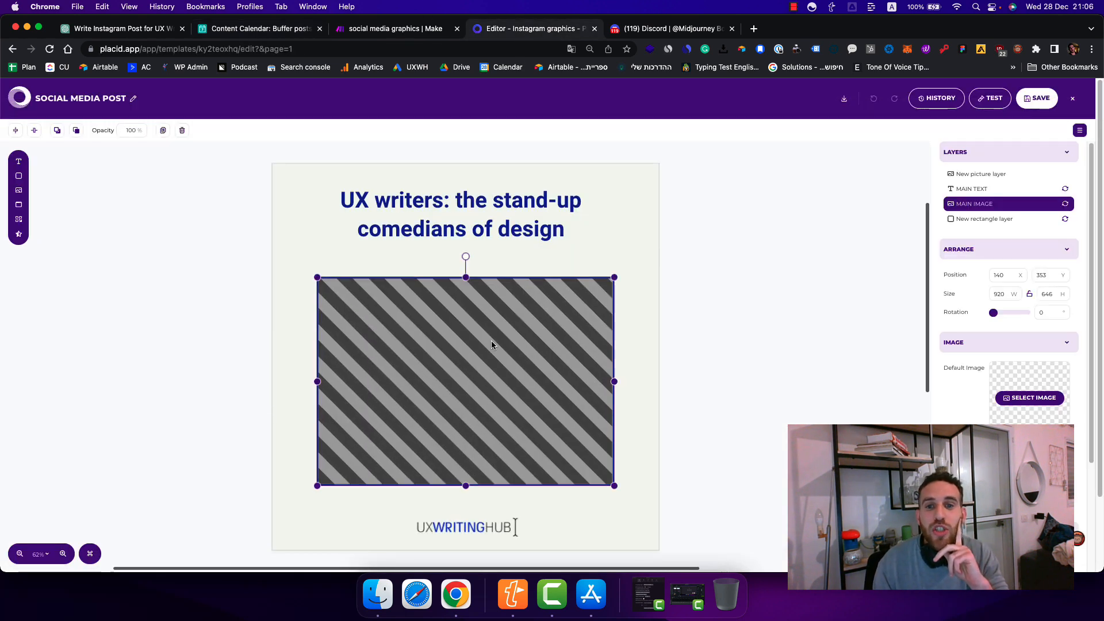
pyautogui.scroll(-3, 987, 411)
pyautogui.click(995, 420)
pyautogui.click(954, 396)
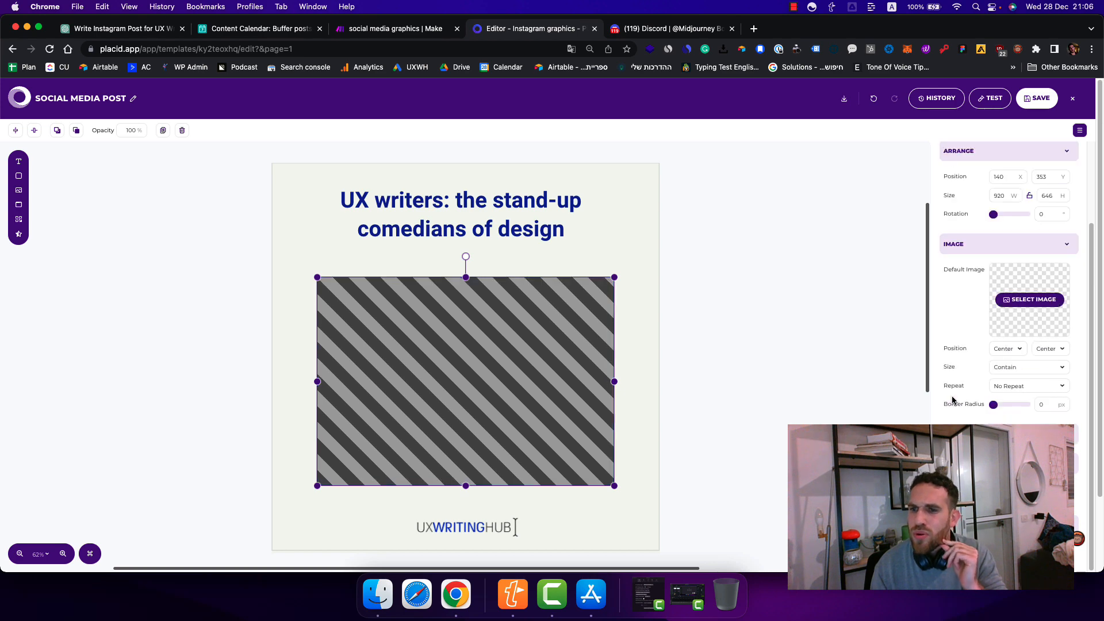
pyautogui.click(1030, 99)
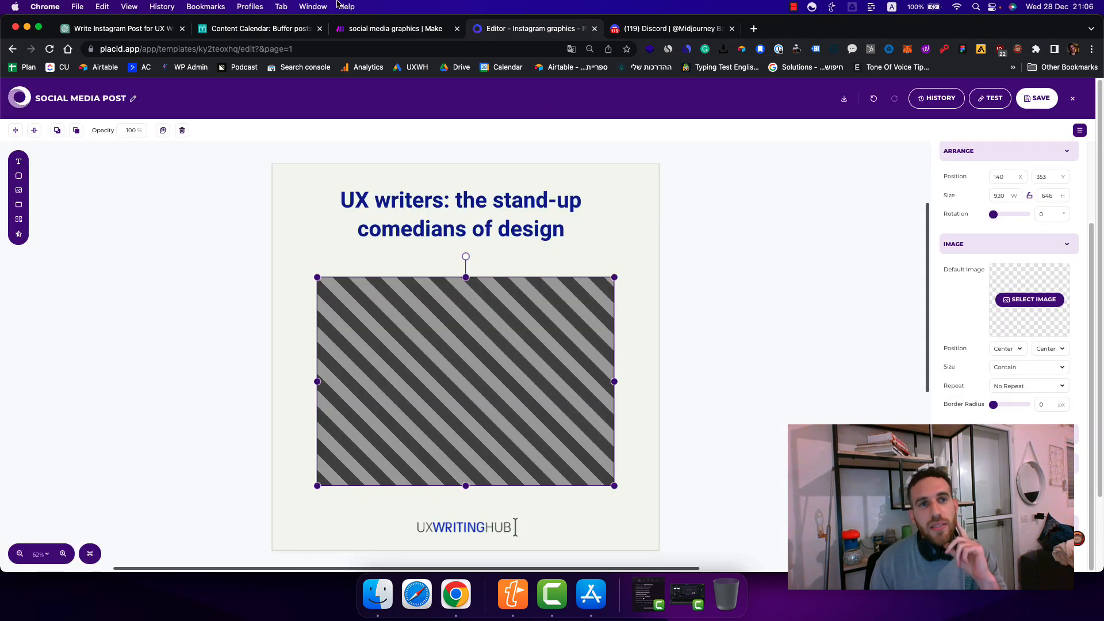
# Step: Untick Create graphics for the post in Airtable and run the social media graphics scenario in Make once more
pyautogui.click(268, 33)
pyautogui.click(431, 473)
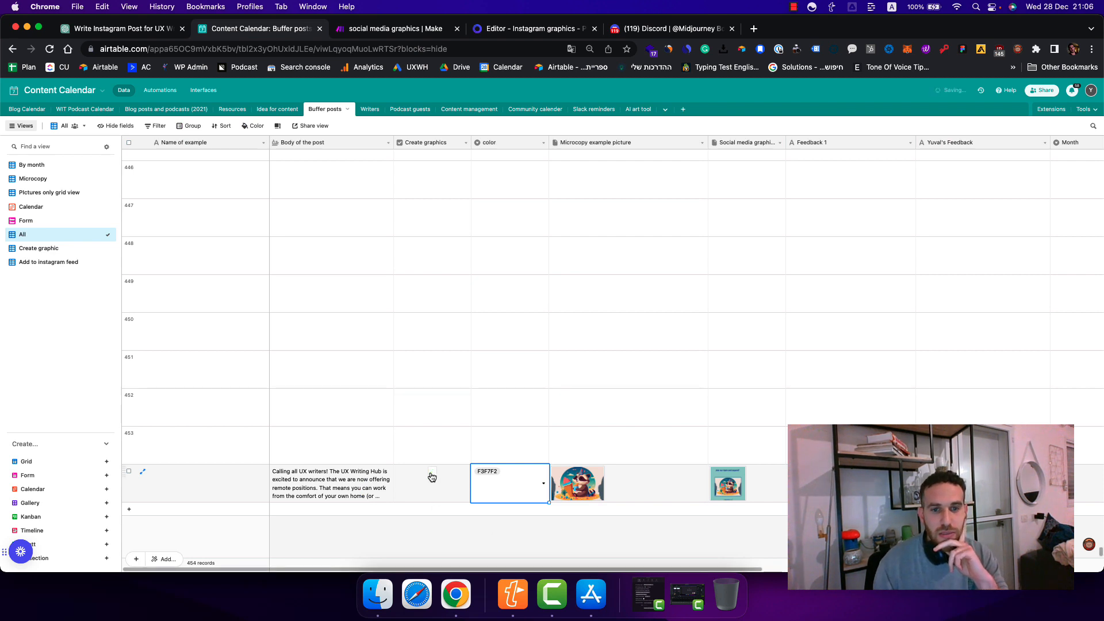
pyautogui.click(377, 30)
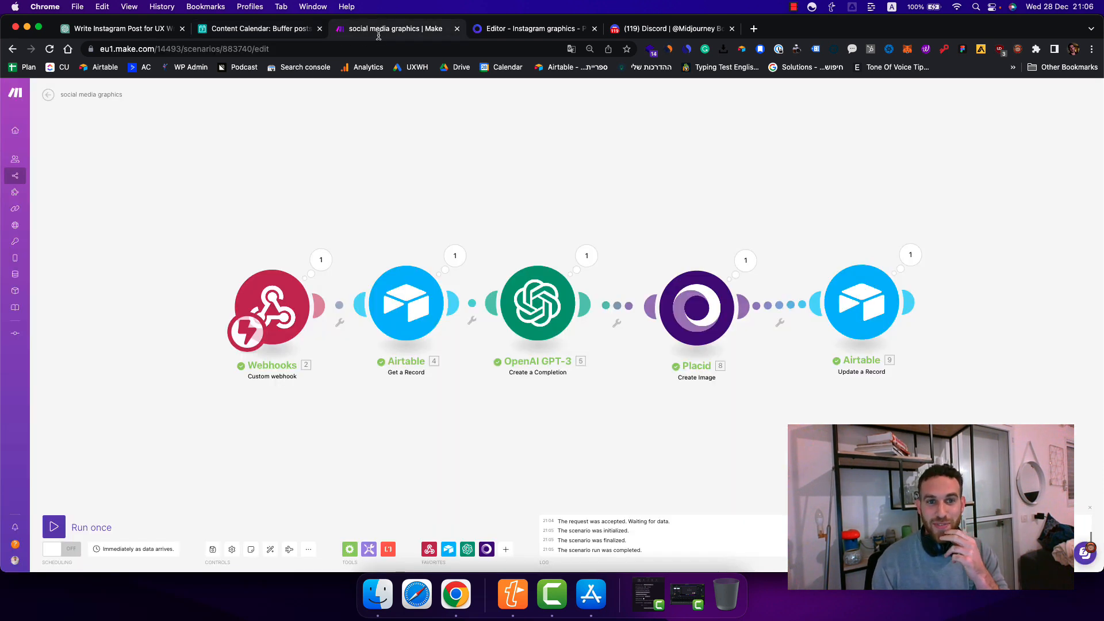
pyautogui.click(51, 529)
# Step: Tick Create graphics for the post in Airtable again and enlarge the regenerated social media graphic
pyautogui.click(278, 32)
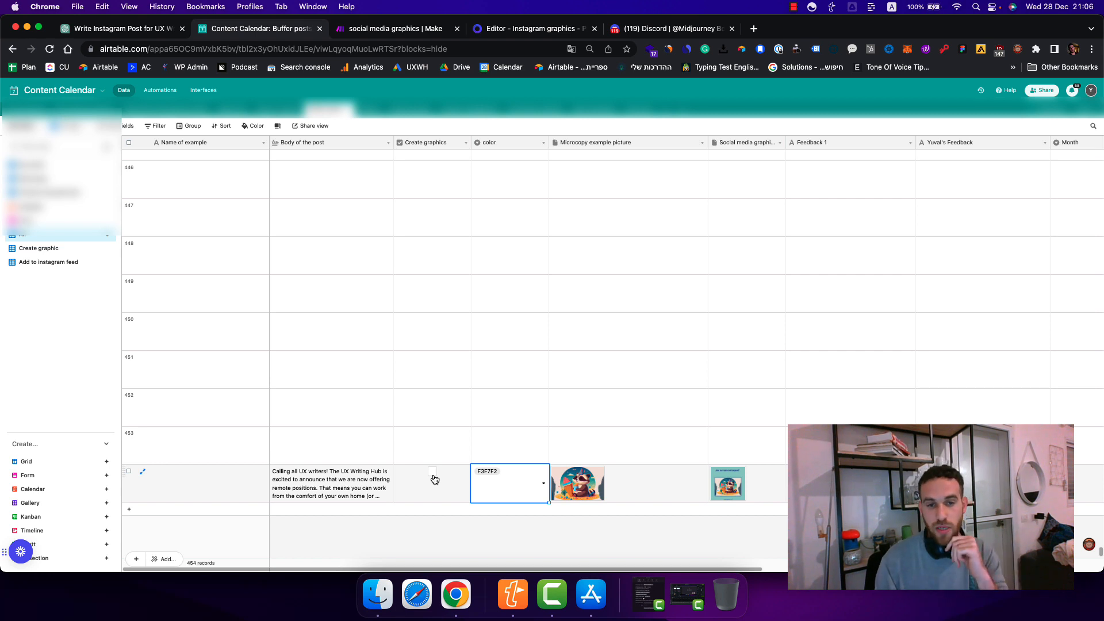
pyautogui.click(371, 34)
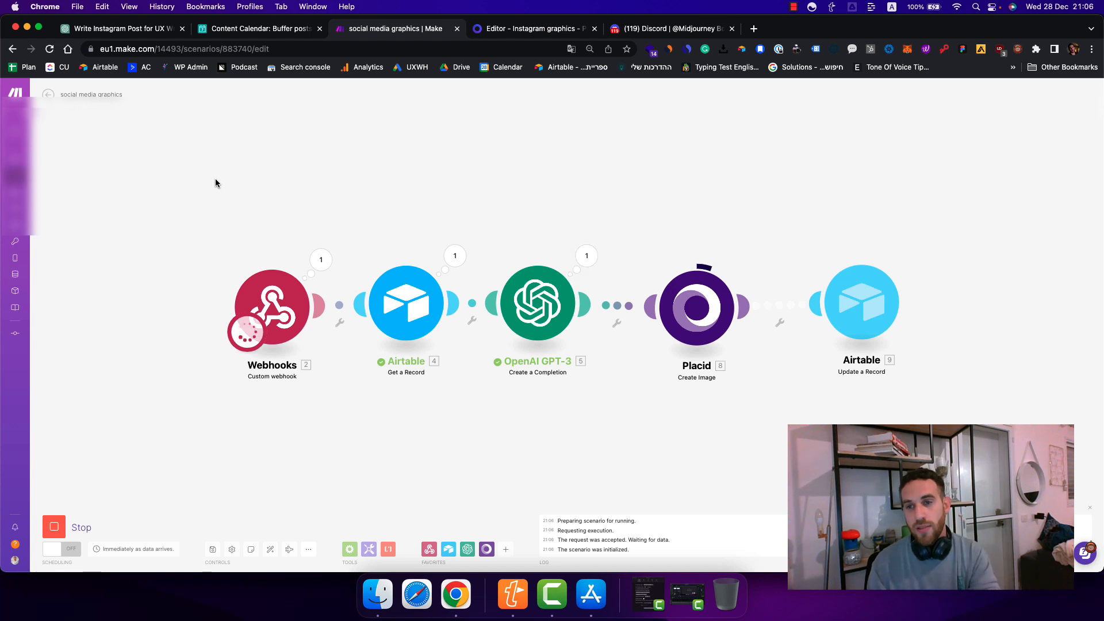
pyautogui.click(261, 28)
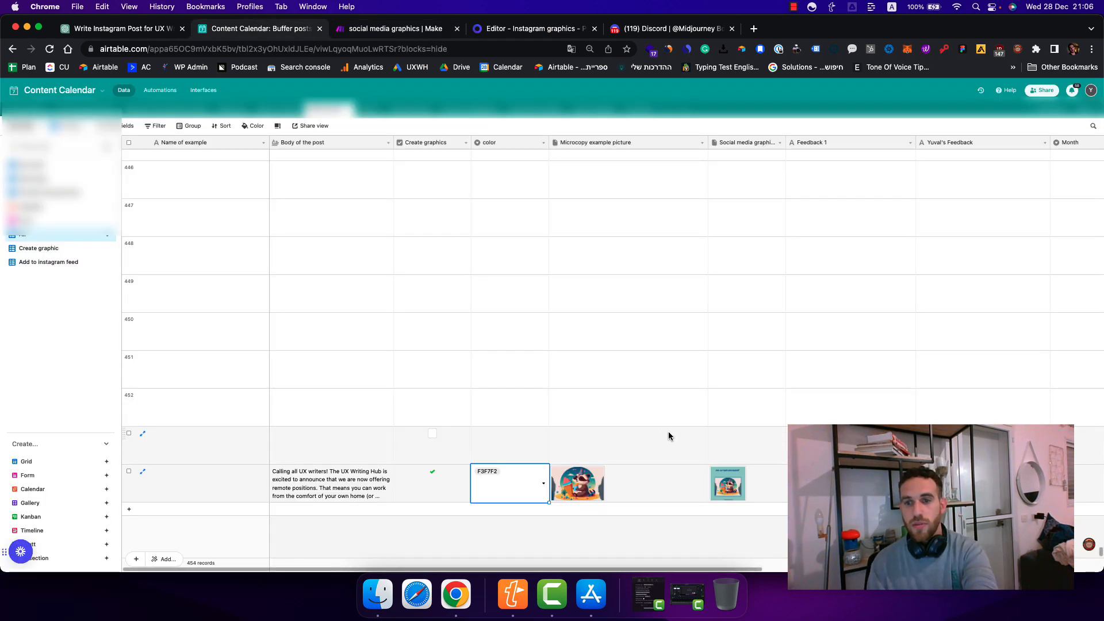
pyautogui.click(728, 485)
pyautogui.click(728, 484)
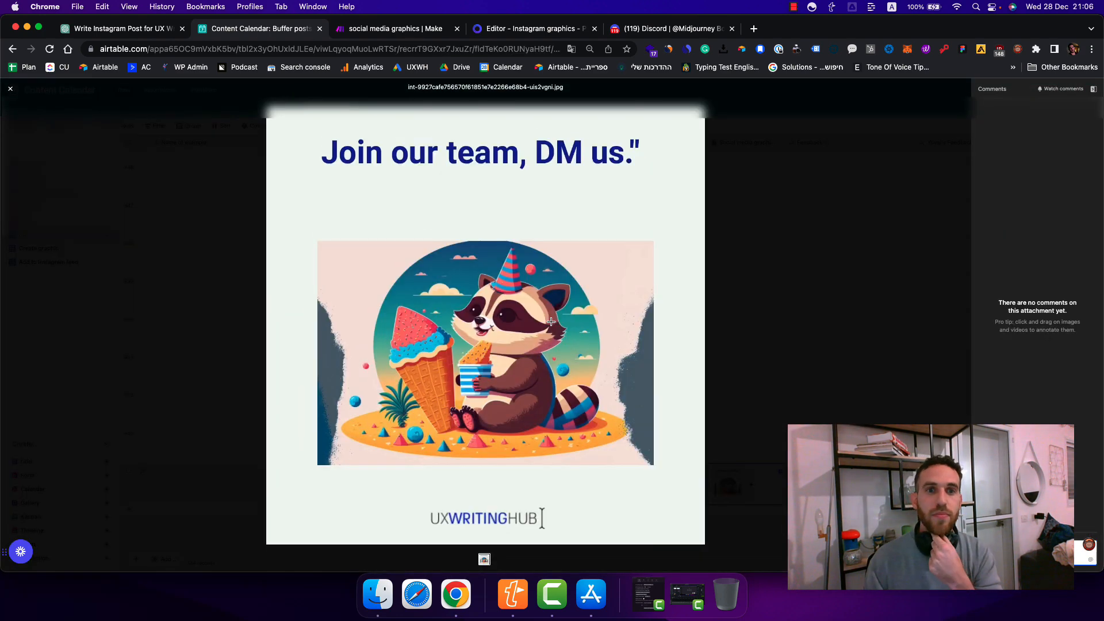